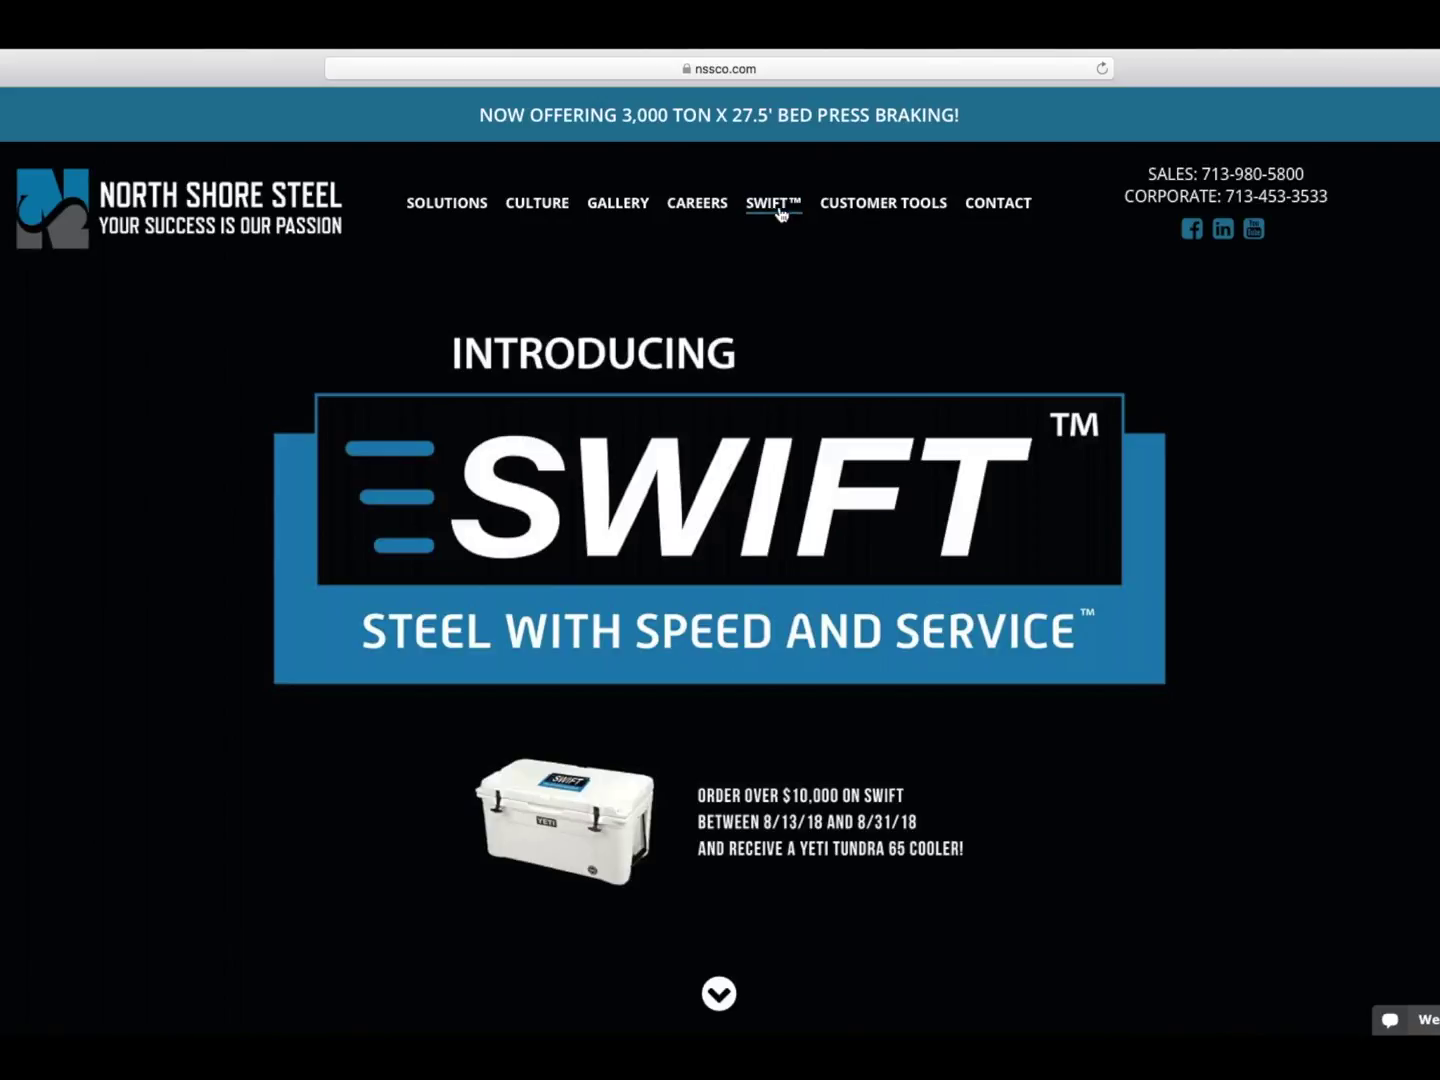
Open the SWIFT steel plate store from the nssco.com top navigation.
{"action": "left_click", "coordinate": [772, 203]}
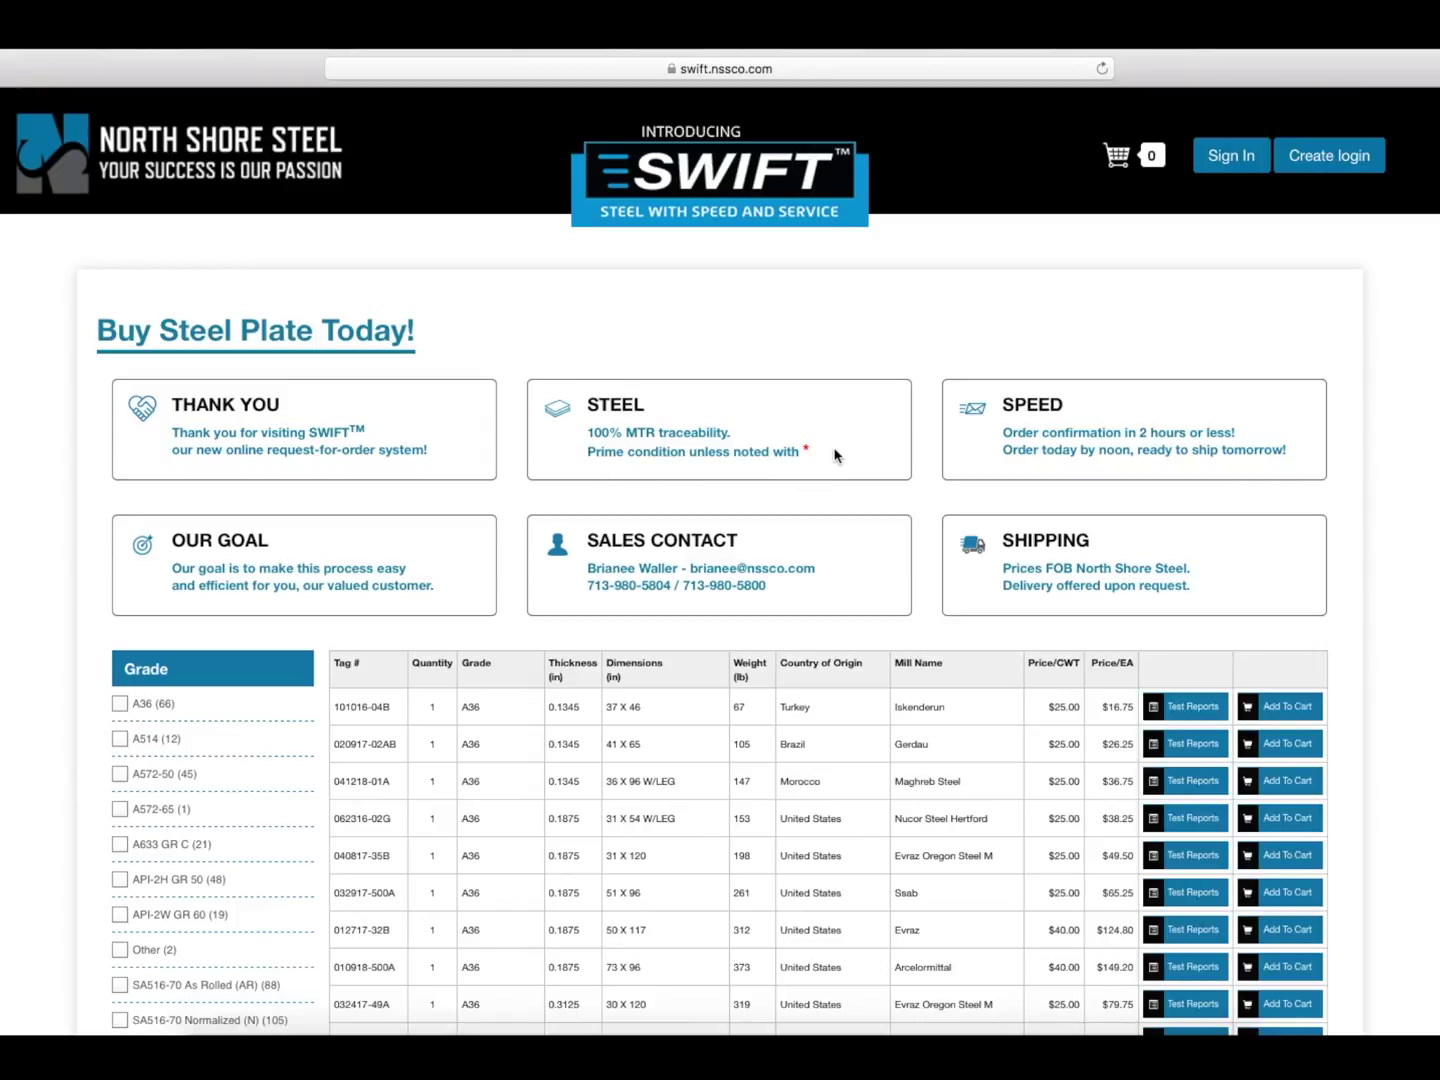
{"action": "scroll", "coordinate": [836, 453], "scroll_direction": "down", "scroll_amount": 5}
{"action": "scroll", "coordinate": [836, 454], "scroll_direction": "down", "scroll_amount": 3}
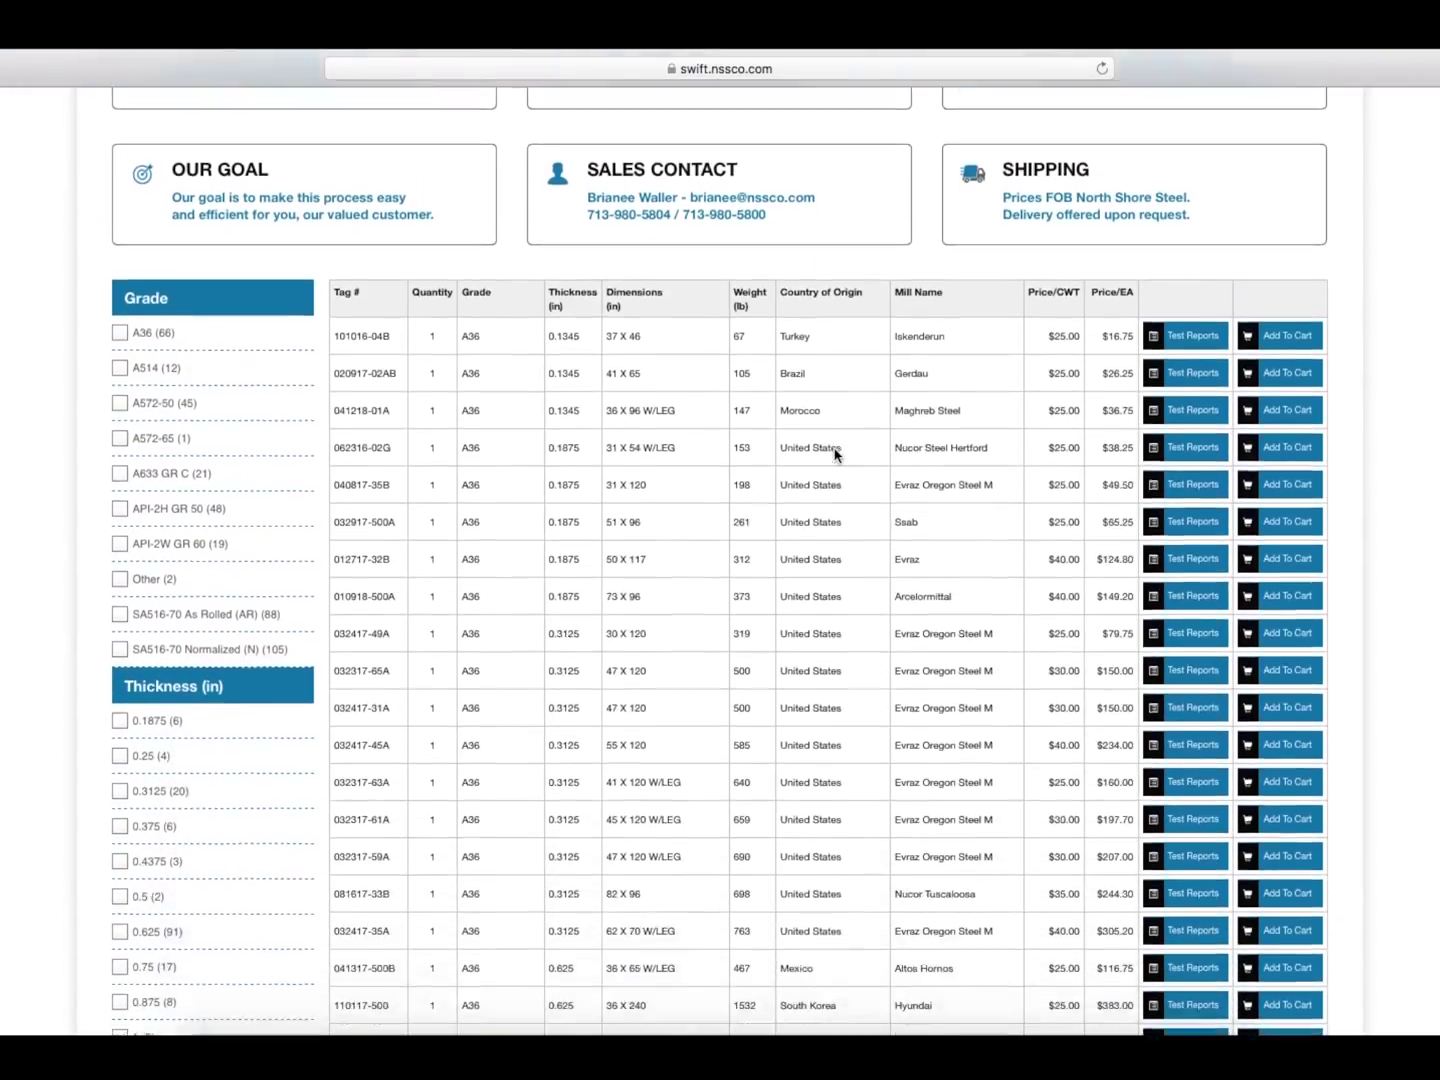
{"action": "scroll", "coordinate": [836, 454], "scroll_direction": "down", "scroll_amount": 3}
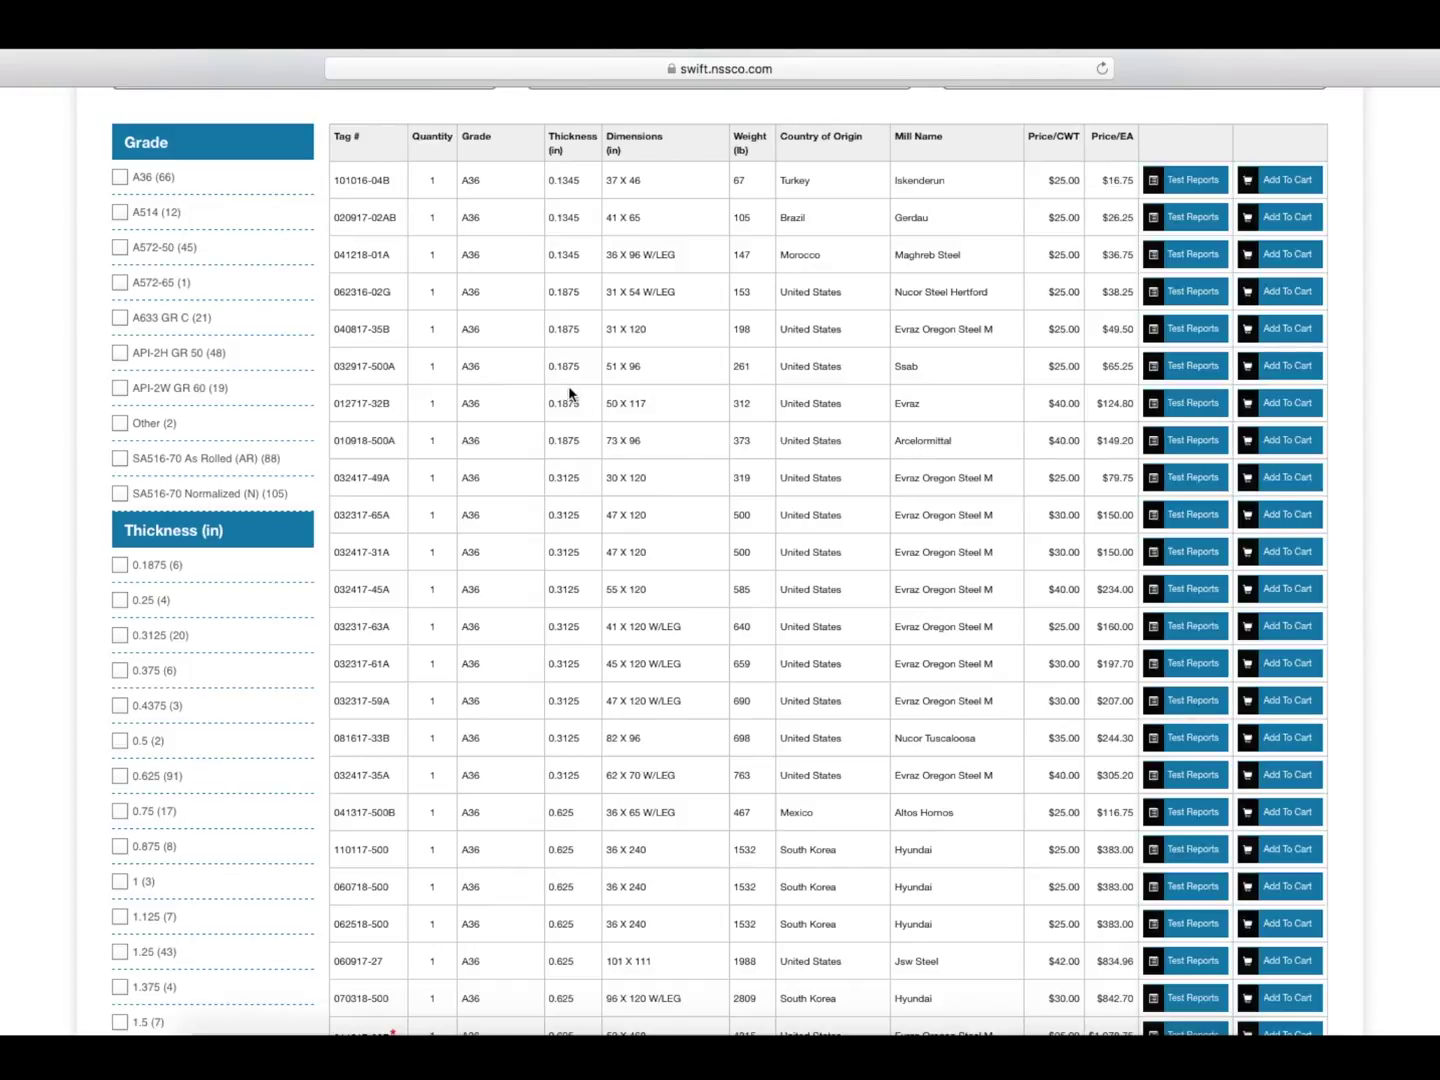
{"action": "scroll", "coordinate": [569, 393], "scroll_direction": "up", "scroll_amount": 1}
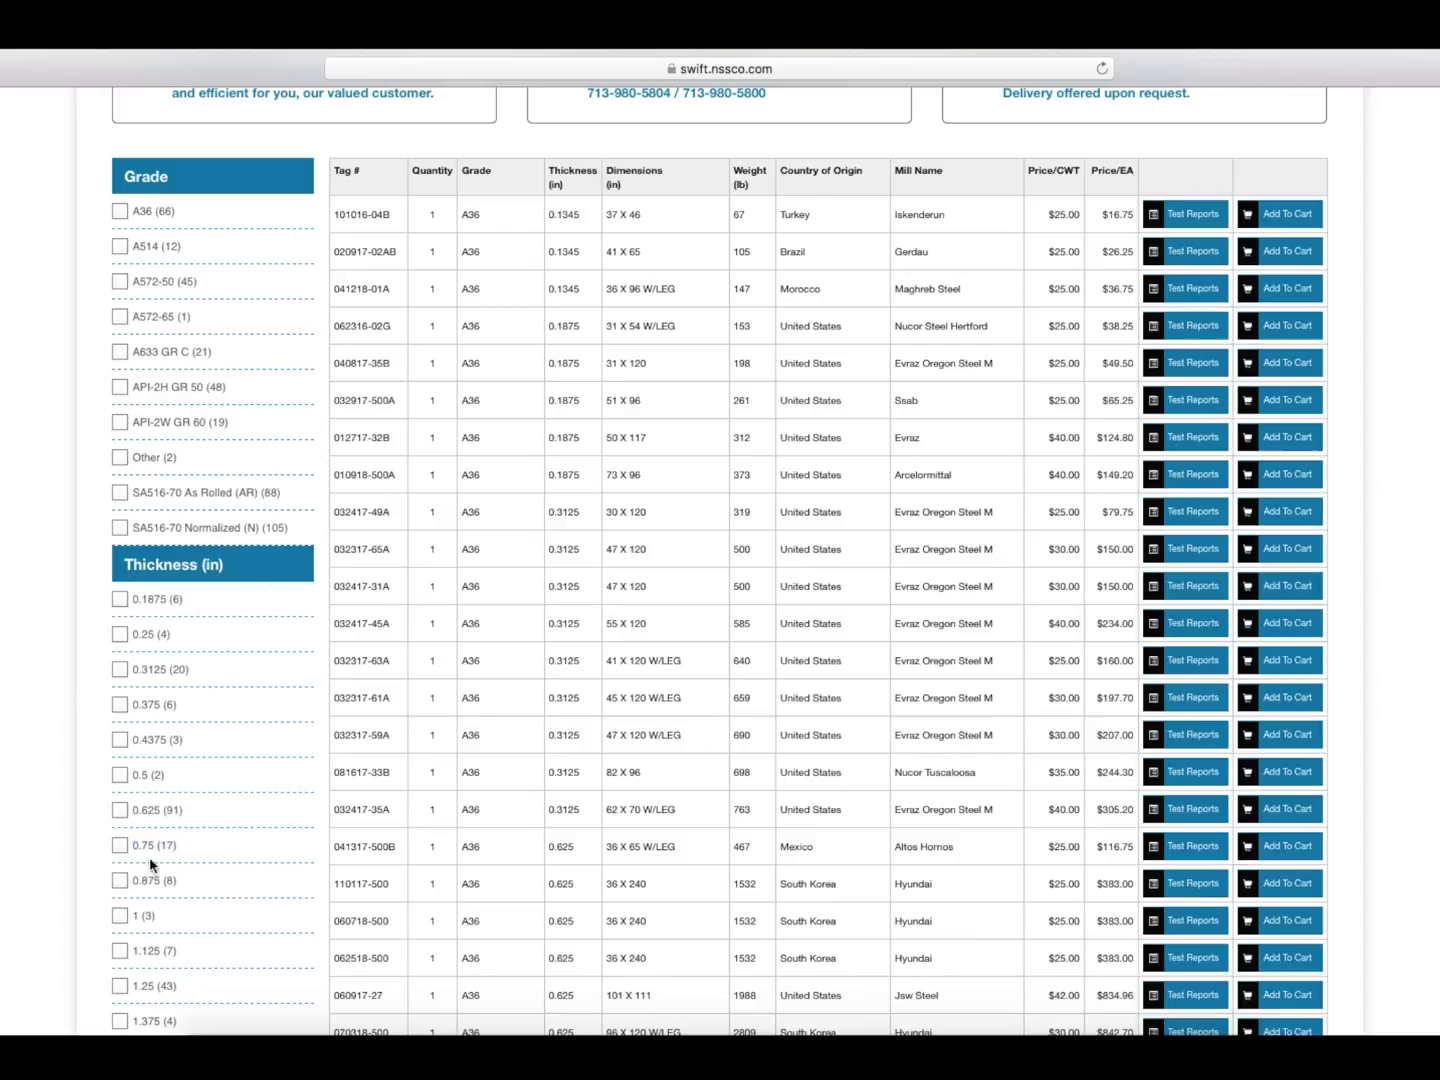
{"action": "scroll", "coordinate": [302, 568], "scroll_direction": "down", "scroll_amount": 1}
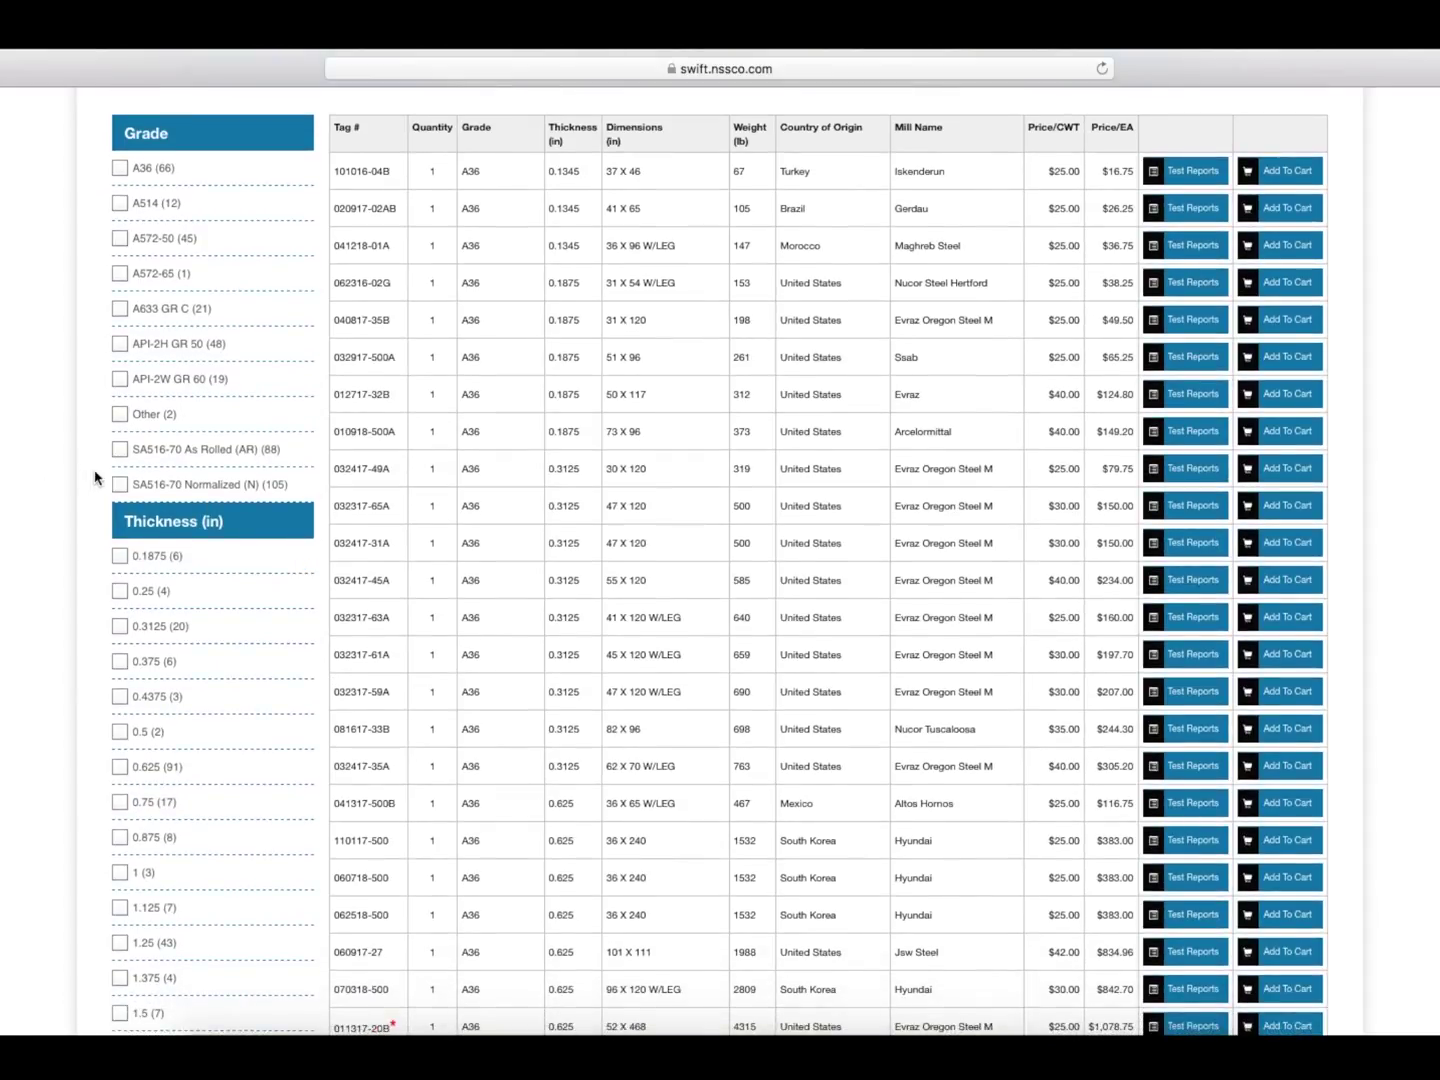
{"action": "scroll", "coordinate": [91, 478], "scroll_direction": "down", "scroll_amount": 1}
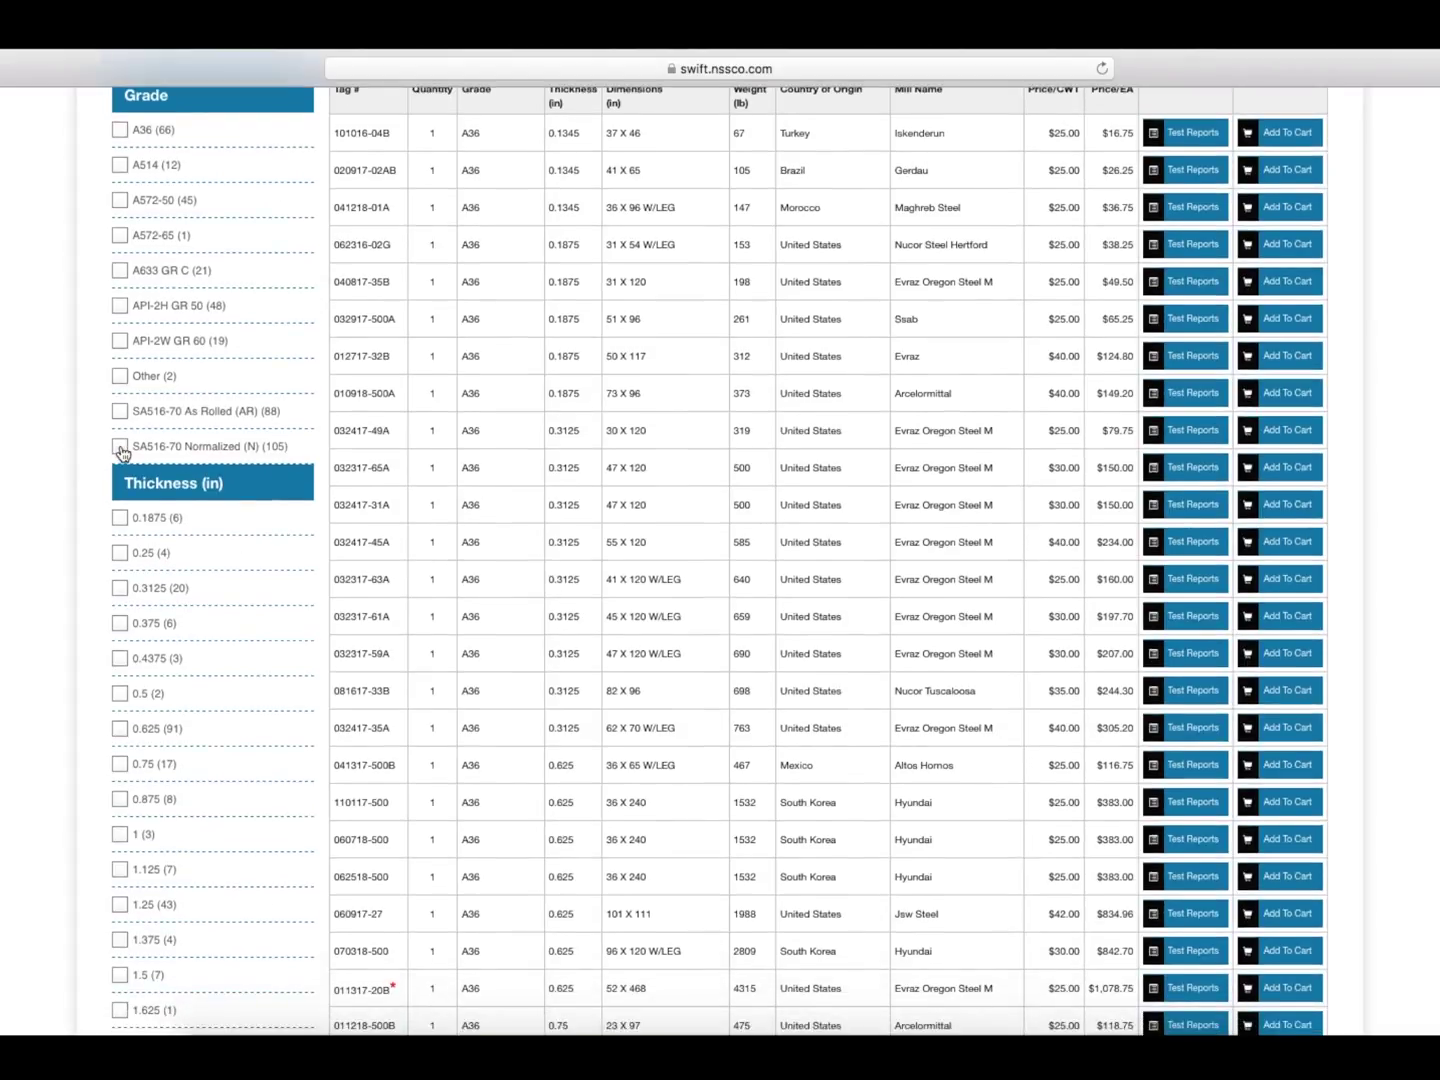
Filter plates to SA516-70 Normalized at 0.625 in and preview the first plate's mill test report.
{"action": "left_click", "coordinate": [121, 447]}
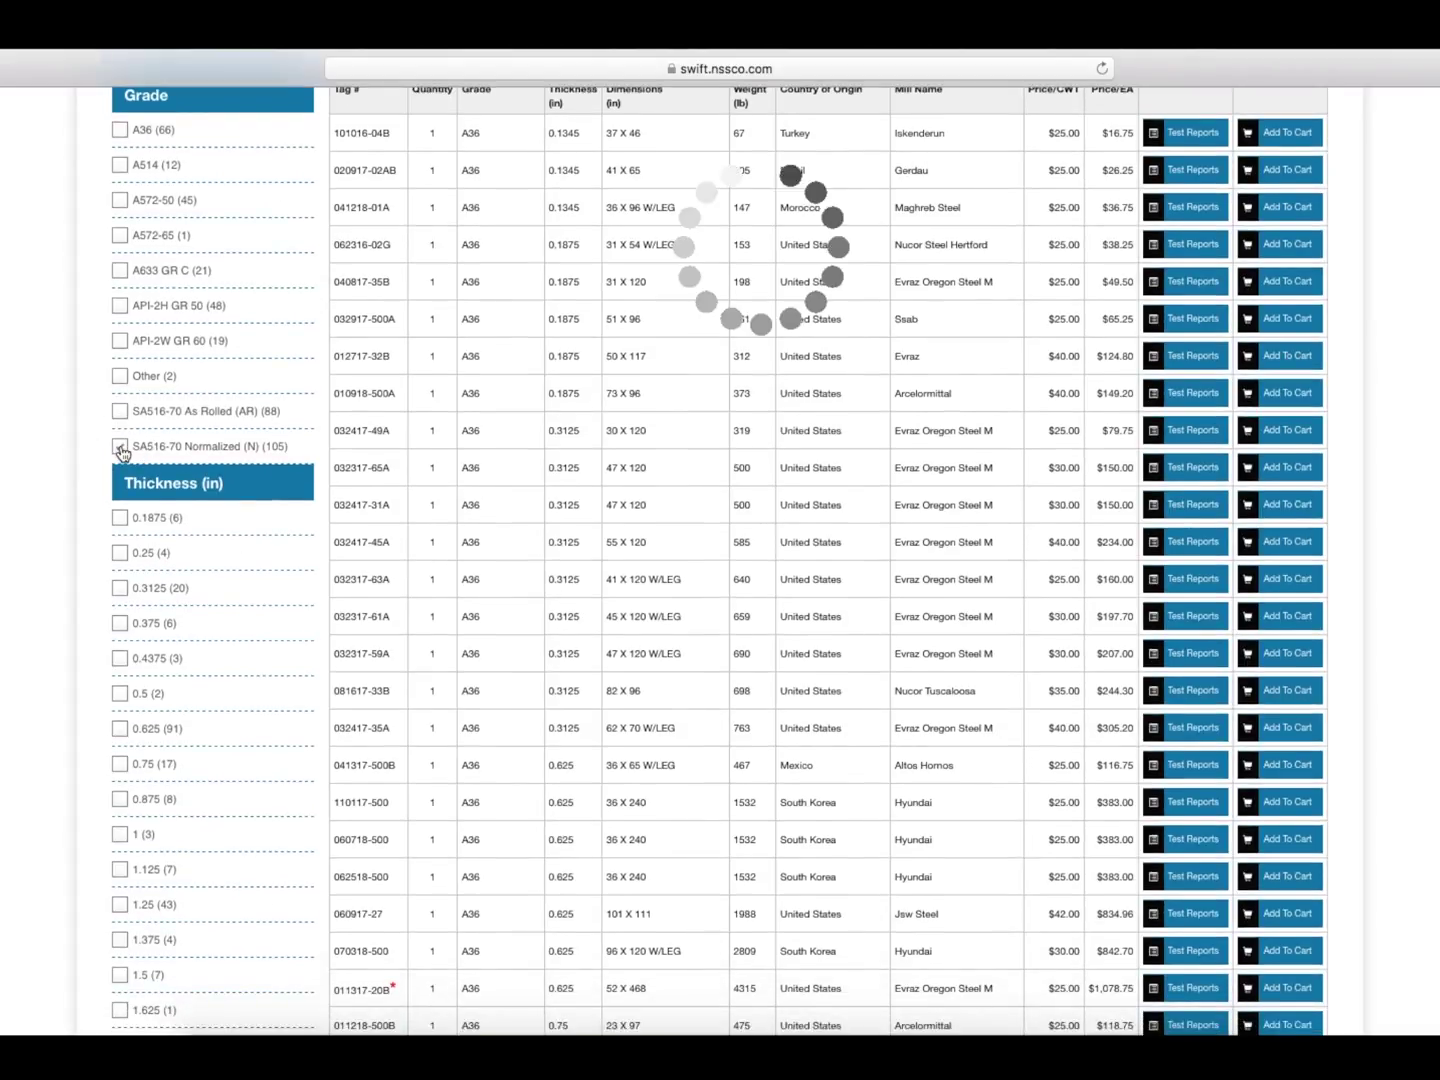
{"action": "scroll", "coordinate": [123, 450], "scroll_direction": "down", "scroll_amount": 2}
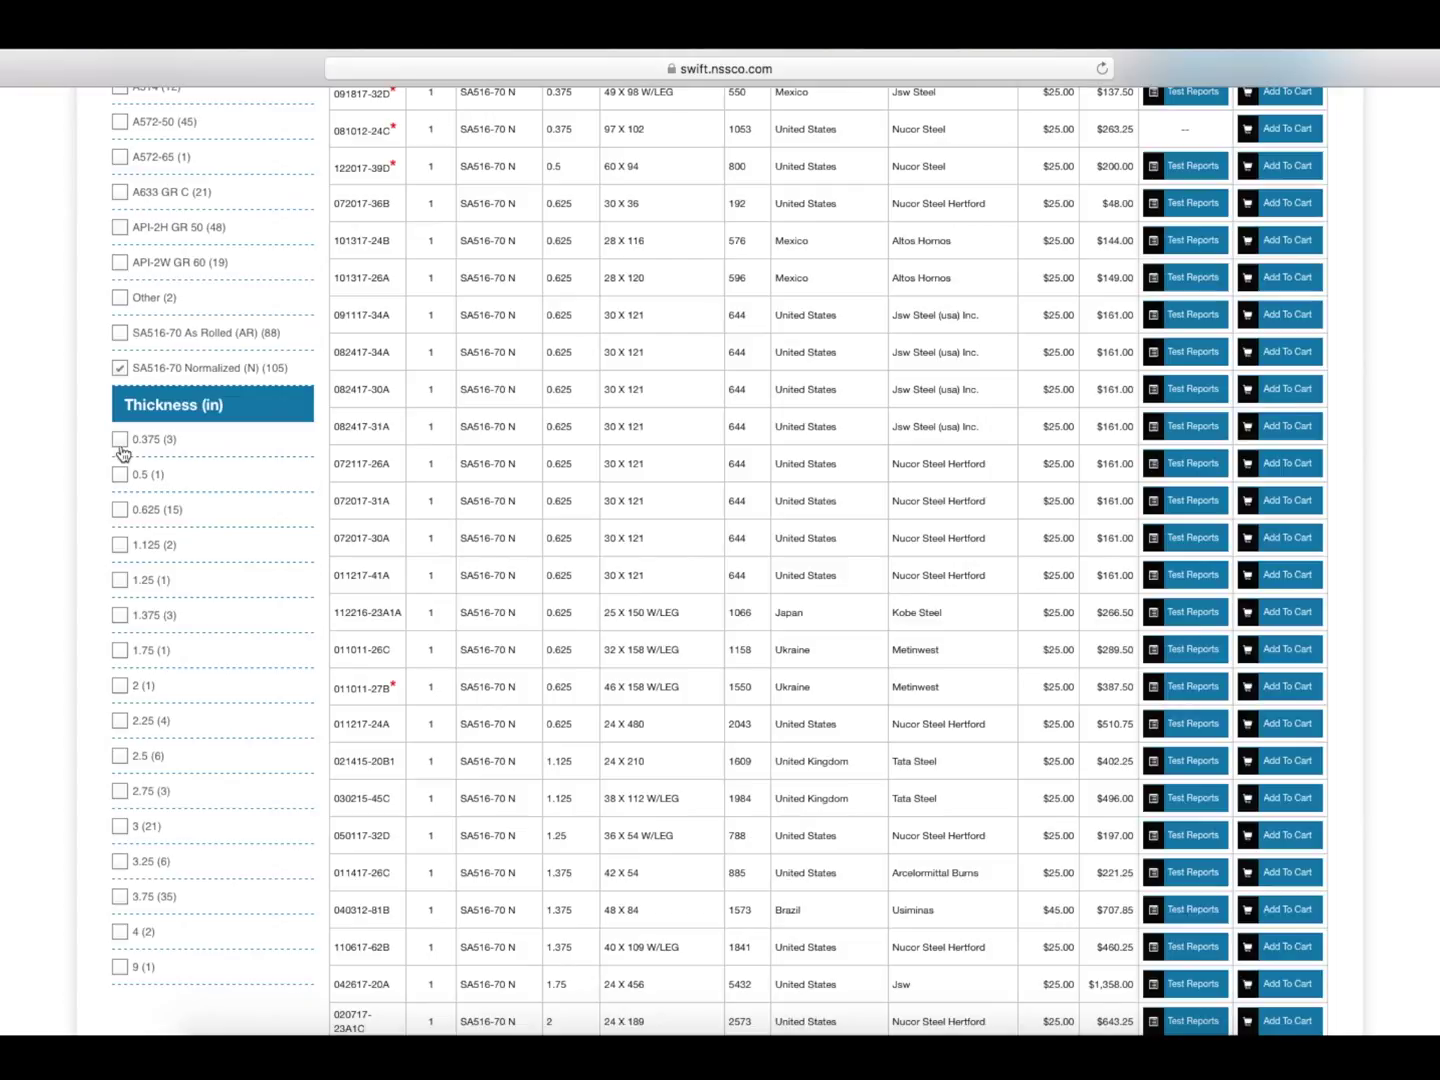
{"action": "left_click", "coordinate": [120, 512]}
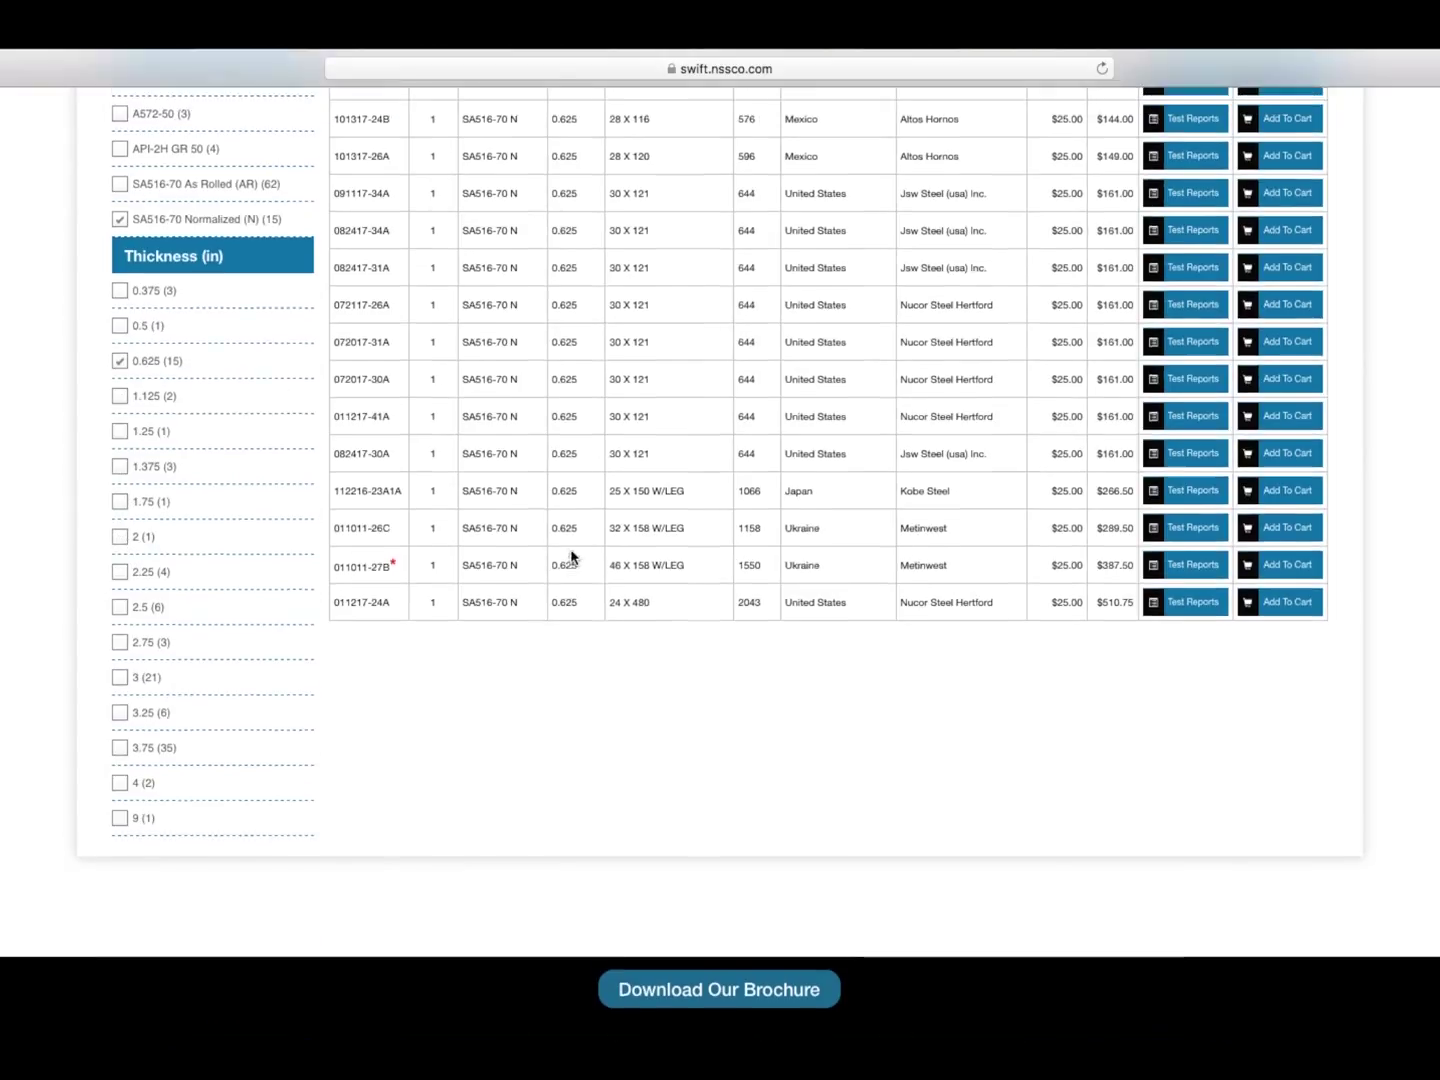
{"action": "scroll", "coordinate": [572, 551], "scroll_direction": "up", "scroll_amount": 3}
{"action": "scroll", "coordinate": [572, 551], "scroll_direction": "up", "scroll_amount": 1}
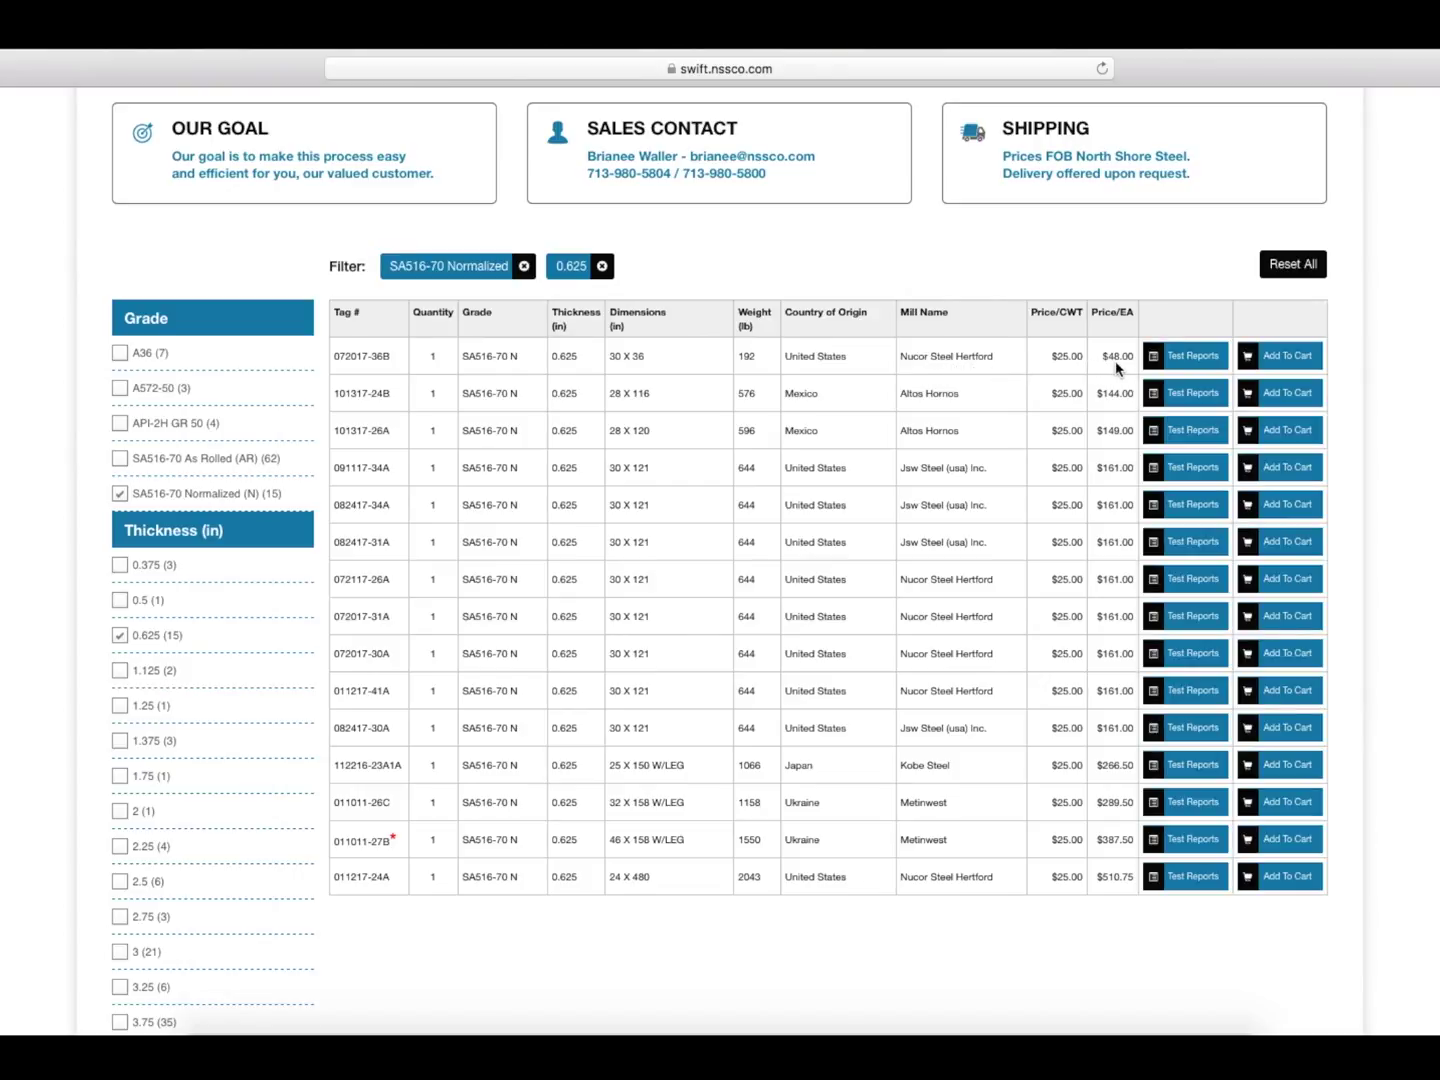
{"action": "left_click", "coordinate": [1187, 358]}
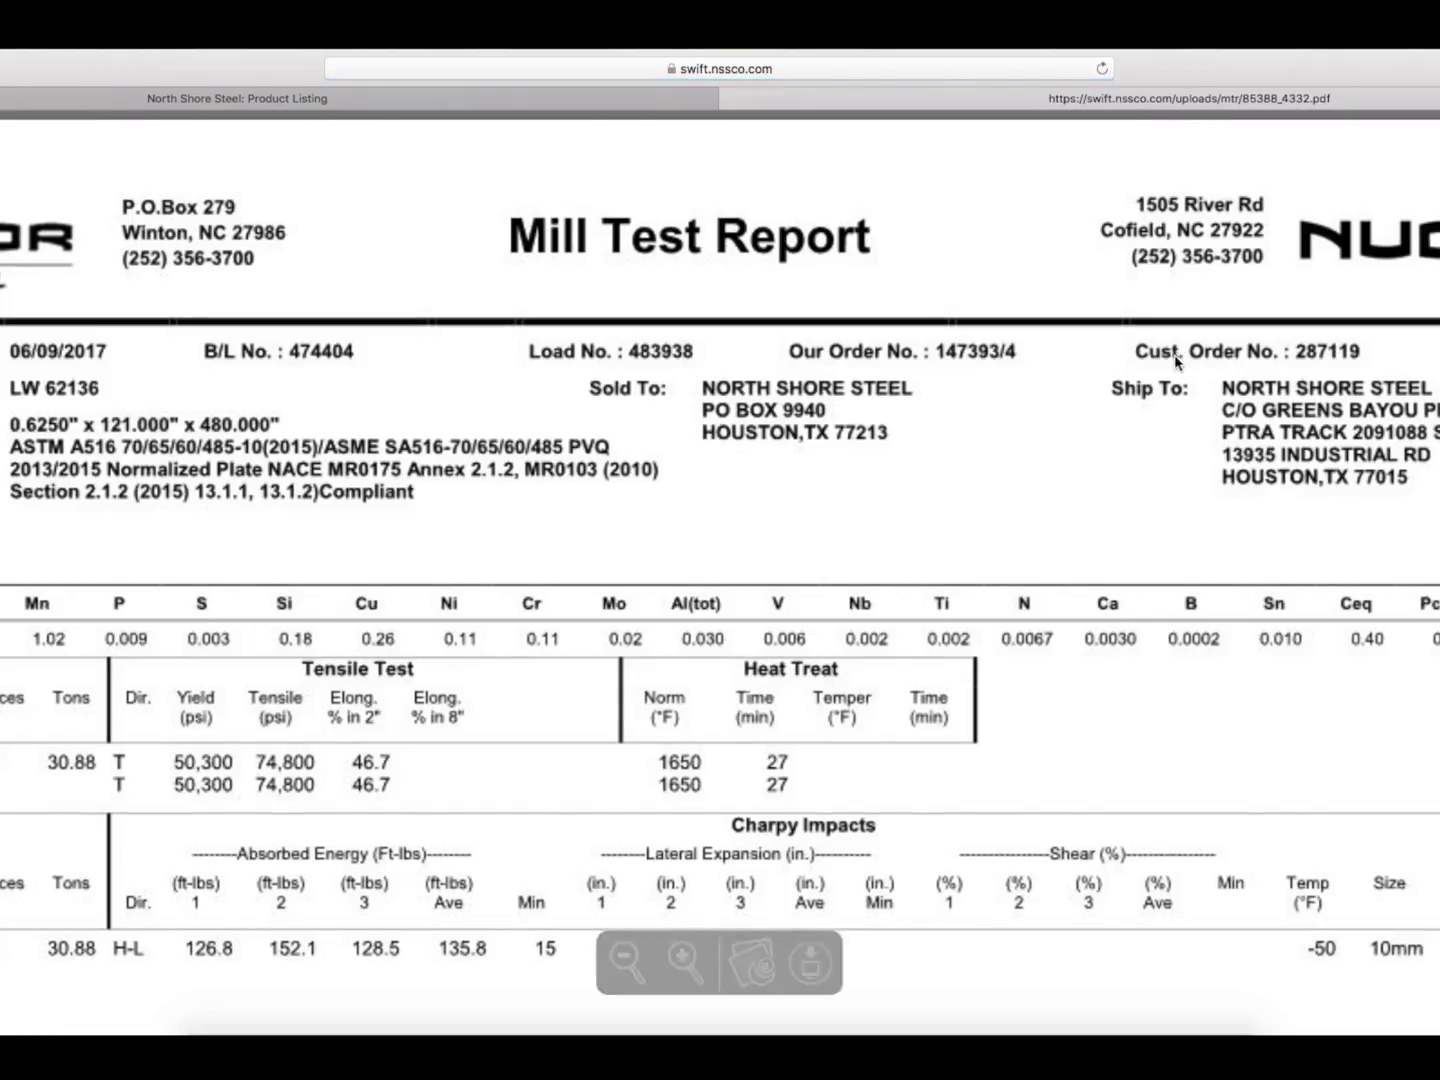
{"action": "key", "text": "super+w"}
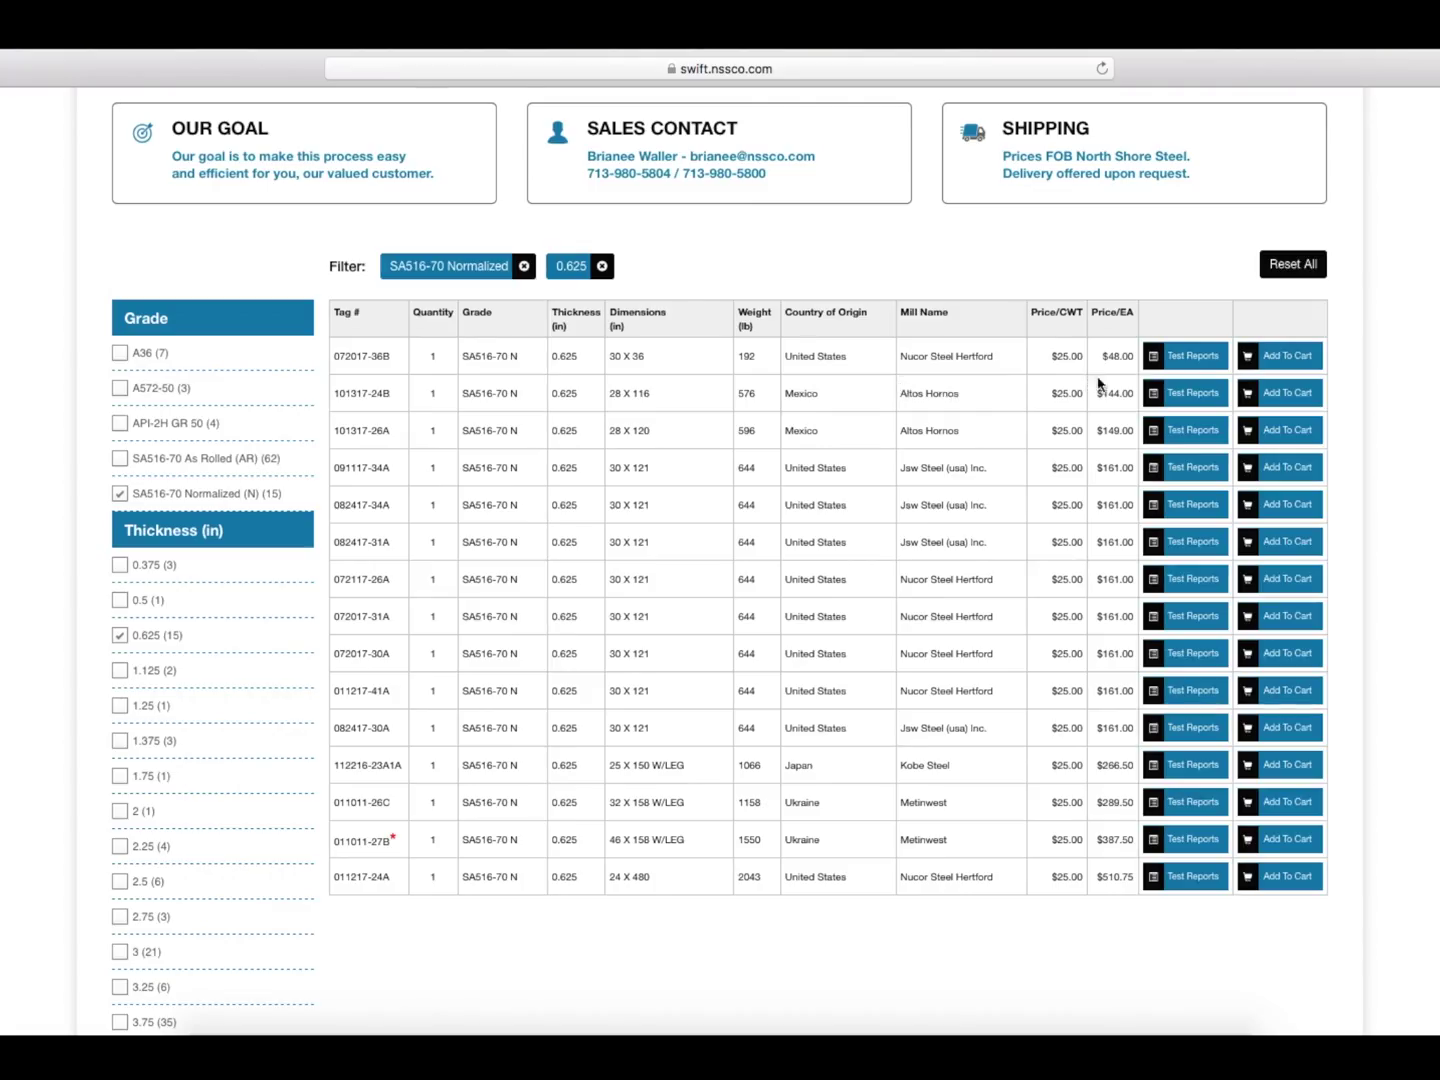
Add the first four filtered plates to the cart.
{"action": "left_click", "coordinate": [1289, 356]}
{"action": "left_click", "coordinate": [1290, 393]}
{"action": "left_click", "coordinate": [1290, 430]}
{"action": "left_click", "coordinate": [1289, 467]}
{"action": "scroll", "coordinate": [1293, 472], "scroll_direction": "up", "scroll_amount": 1}
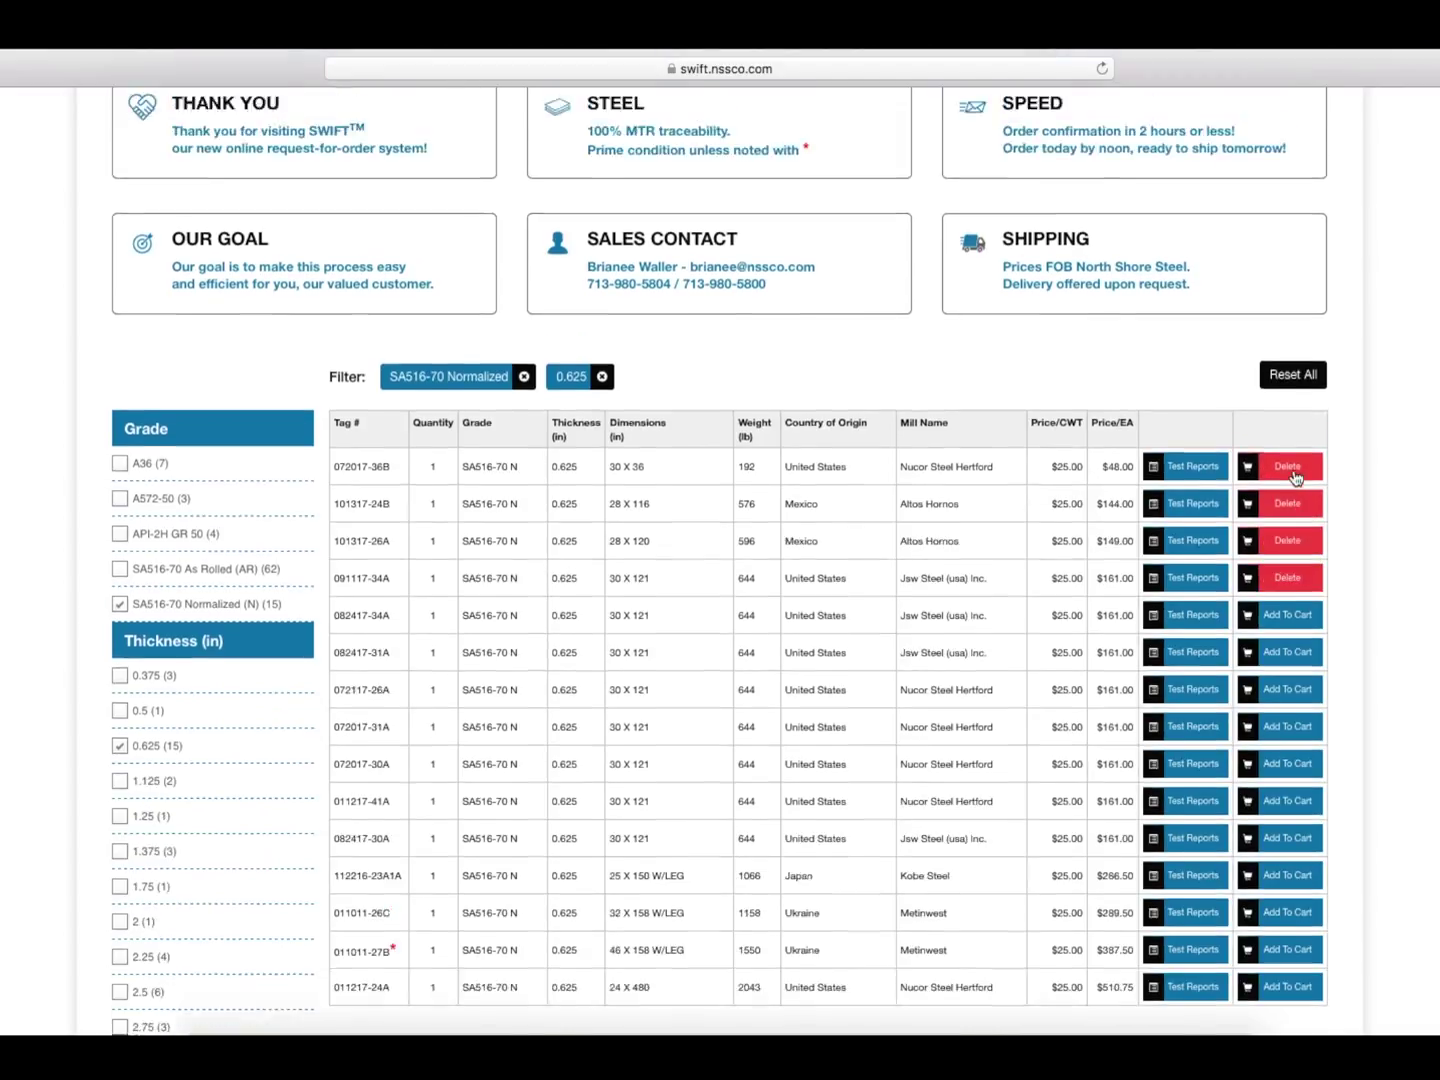
{"action": "scroll", "coordinate": [1294, 472], "scroll_direction": "up", "scroll_amount": 5}
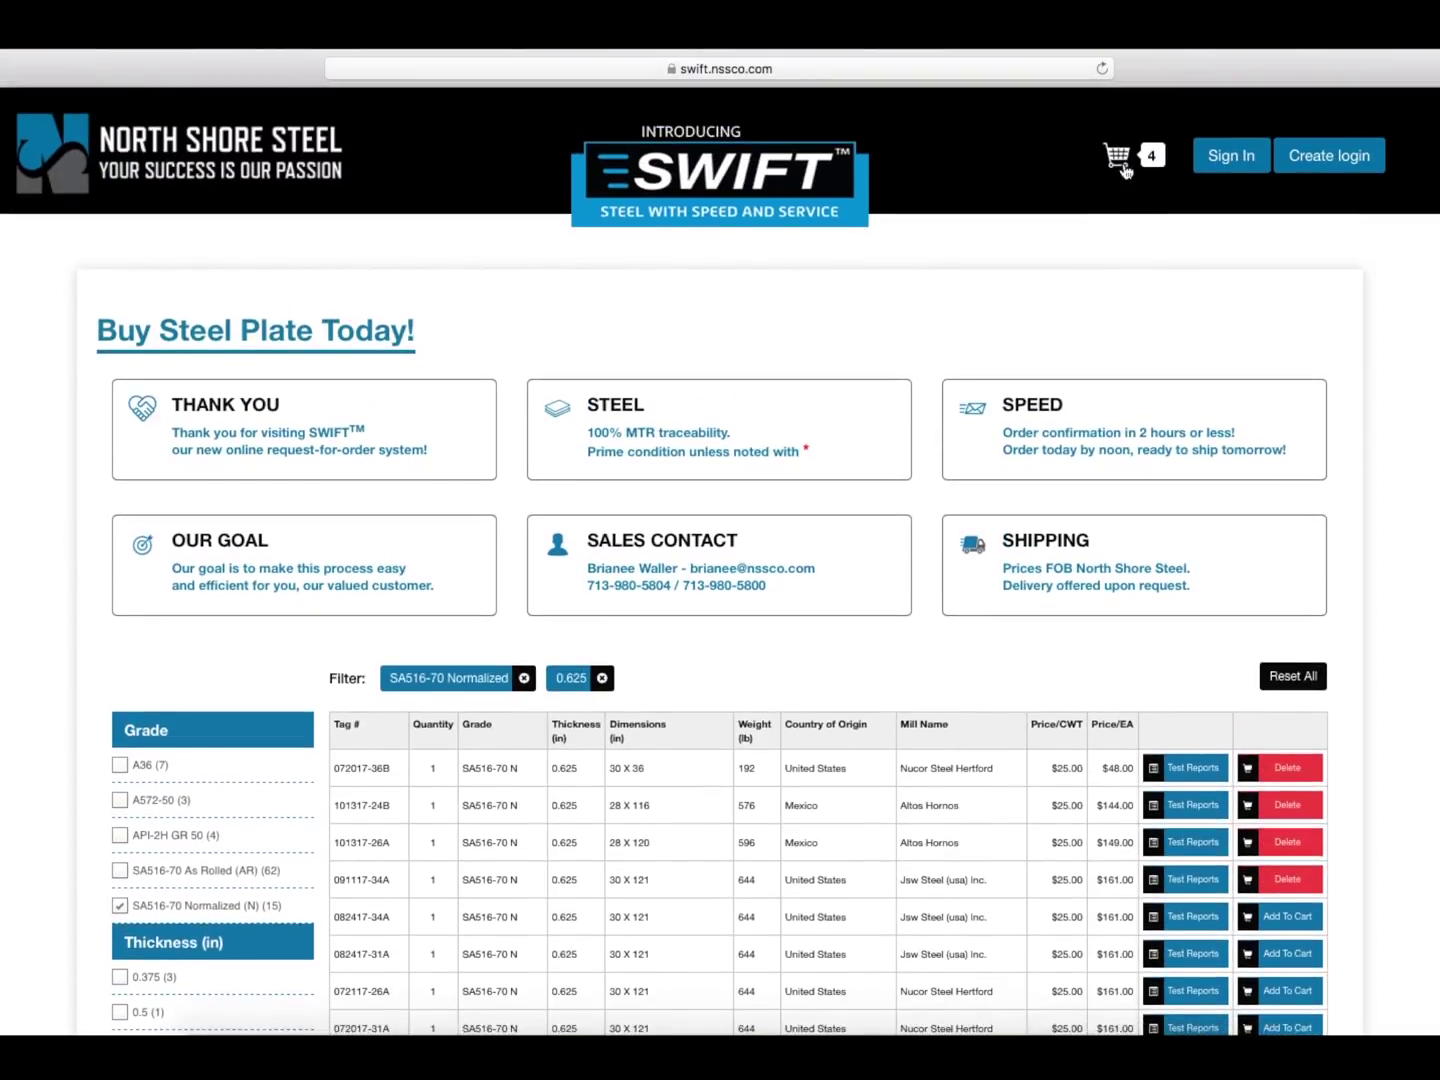
{"action": "left_click", "coordinate": [1118, 158]}
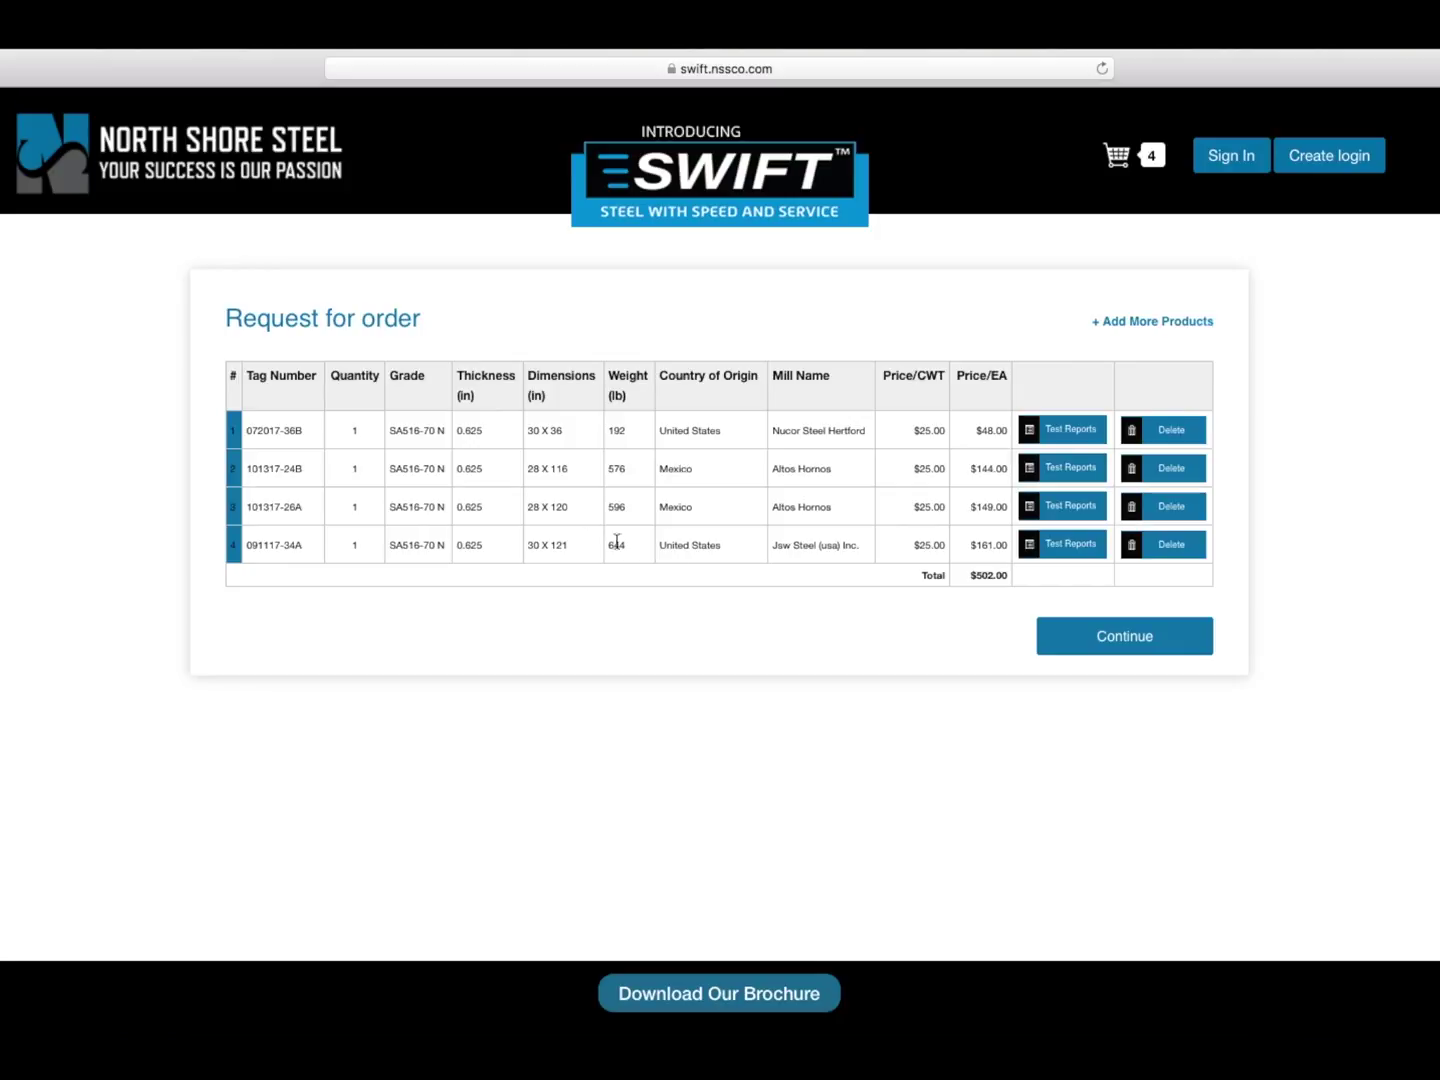
Continue the request for order and sign in with the saved username and password.
{"action": "left_click", "coordinate": [1102, 636]}
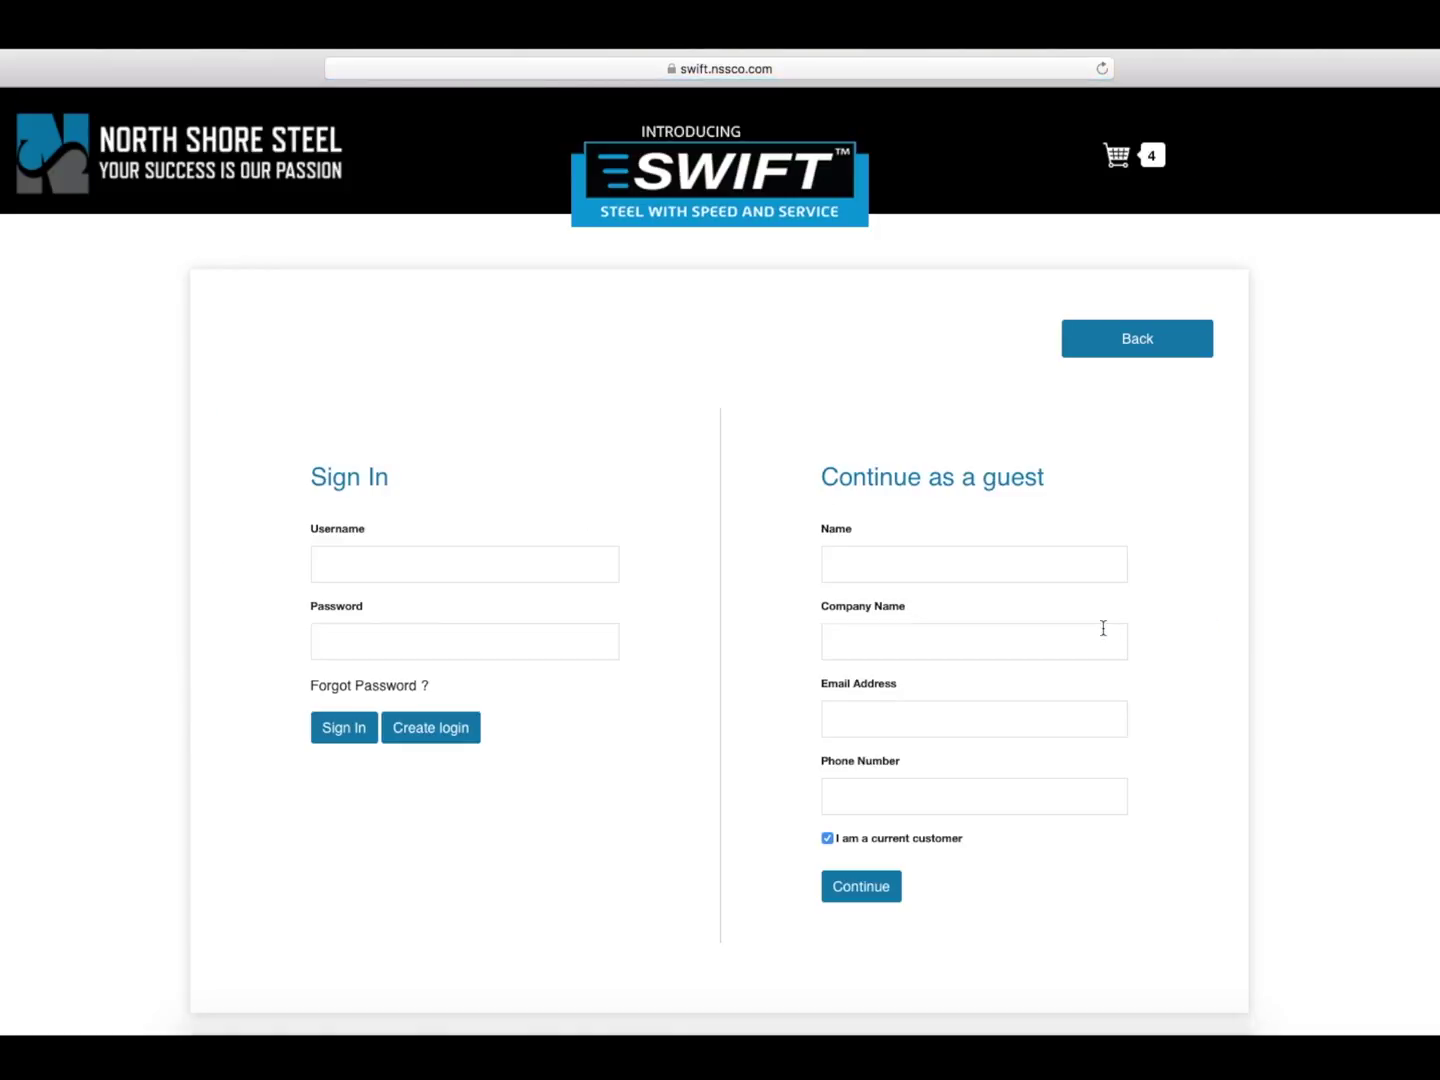
{"action": "scroll", "coordinate": [706, 491], "scroll_direction": "down", "scroll_amount": 3}
{"action": "scroll", "coordinate": [706, 490], "scroll_direction": "down", "scroll_amount": 1}
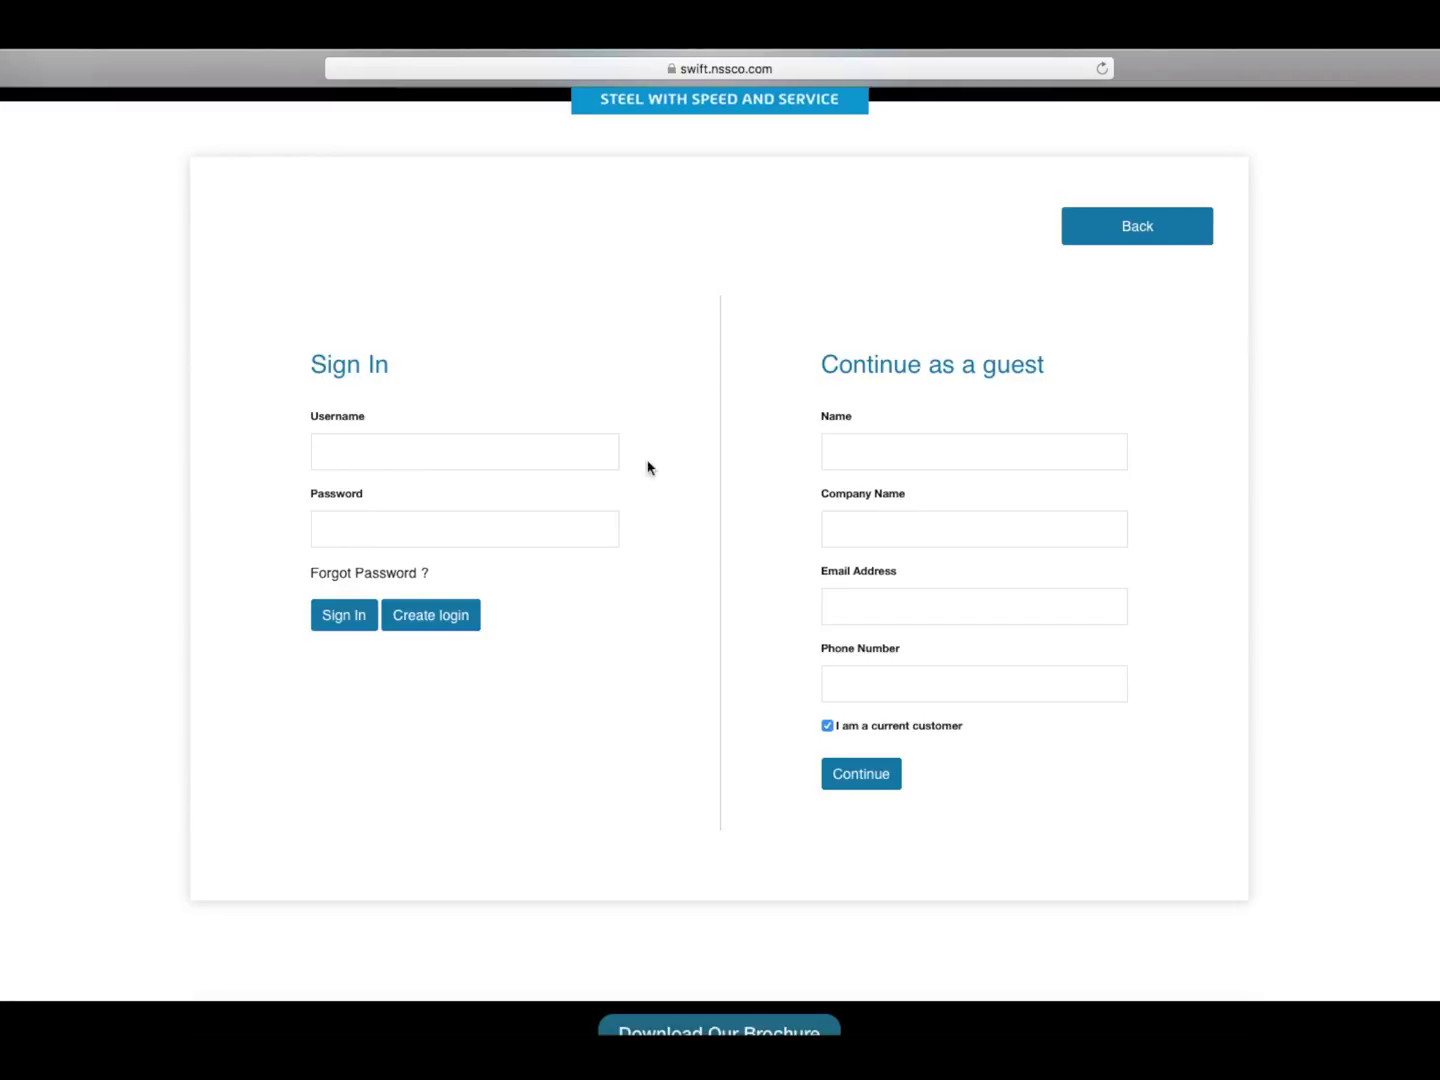
{"action": "left_click", "coordinate": [538, 450]}
{"action": "left_click", "coordinate": [447, 495]}
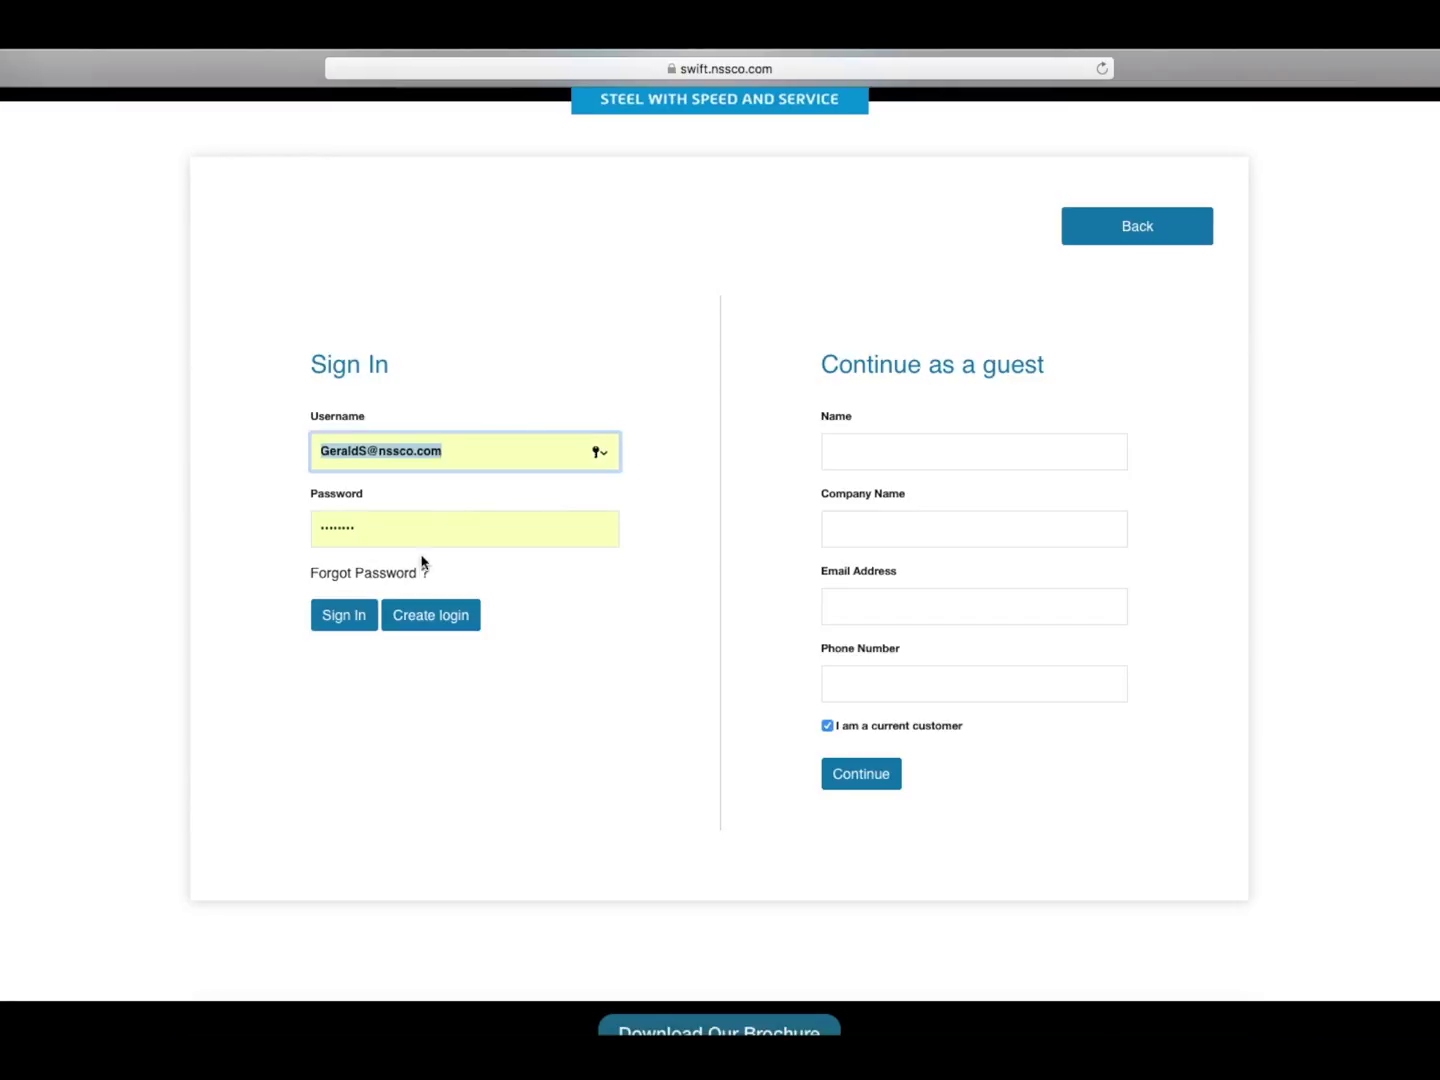
{"action": "left_click", "coordinate": [344, 614]}
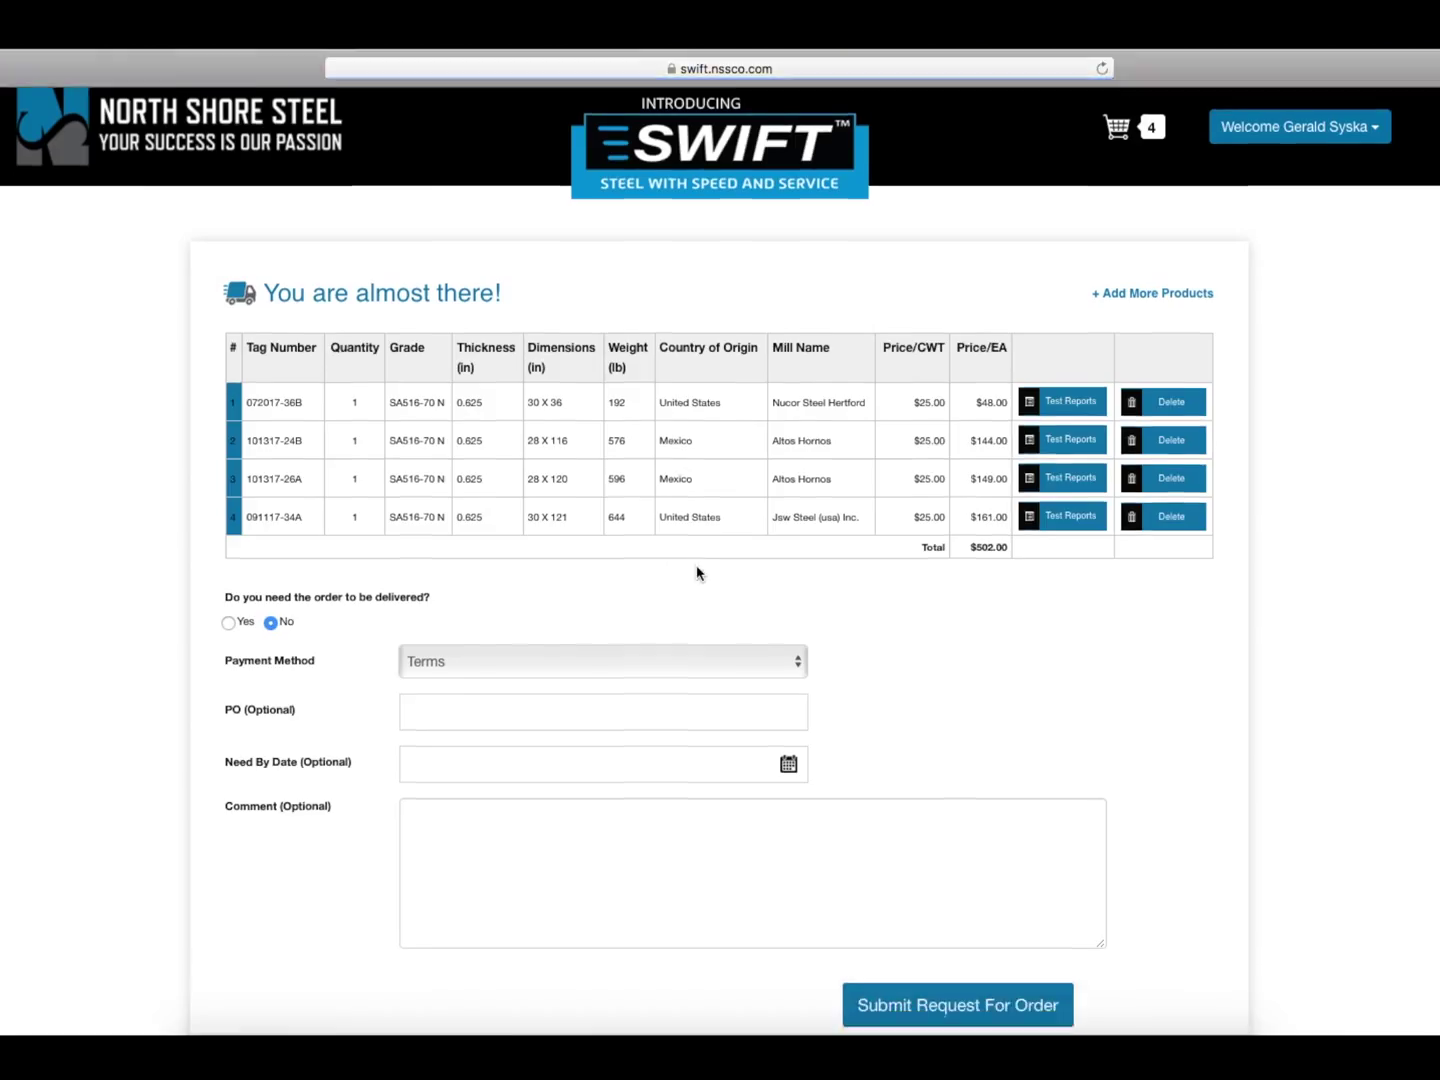
{"action": "scroll", "coordinate": [697, 572], "scroll_direction": "down", "scroll_amount": 3}
Keep Terms as payment, leave Need By Date unset, and submit the four-plate request.
{"action": "left_click", "coordinate": [726, 509]}
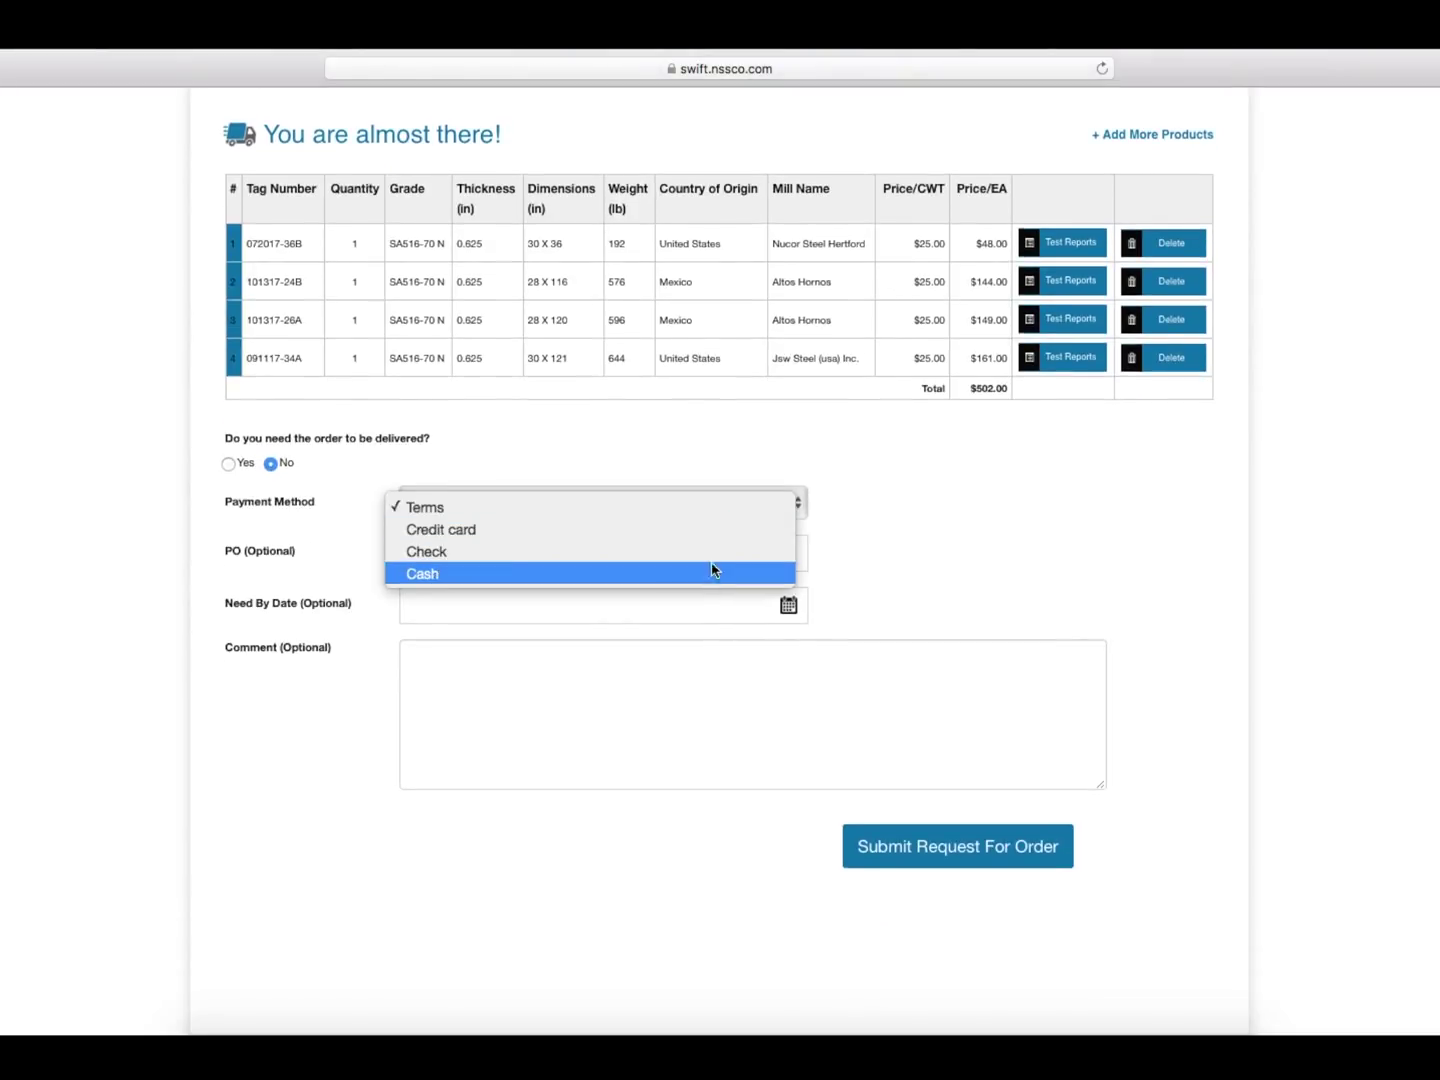
{"action": "left_click", "coordinate": [741, 461]}
{"action": "left_click", "coordinate": [787, 605]}
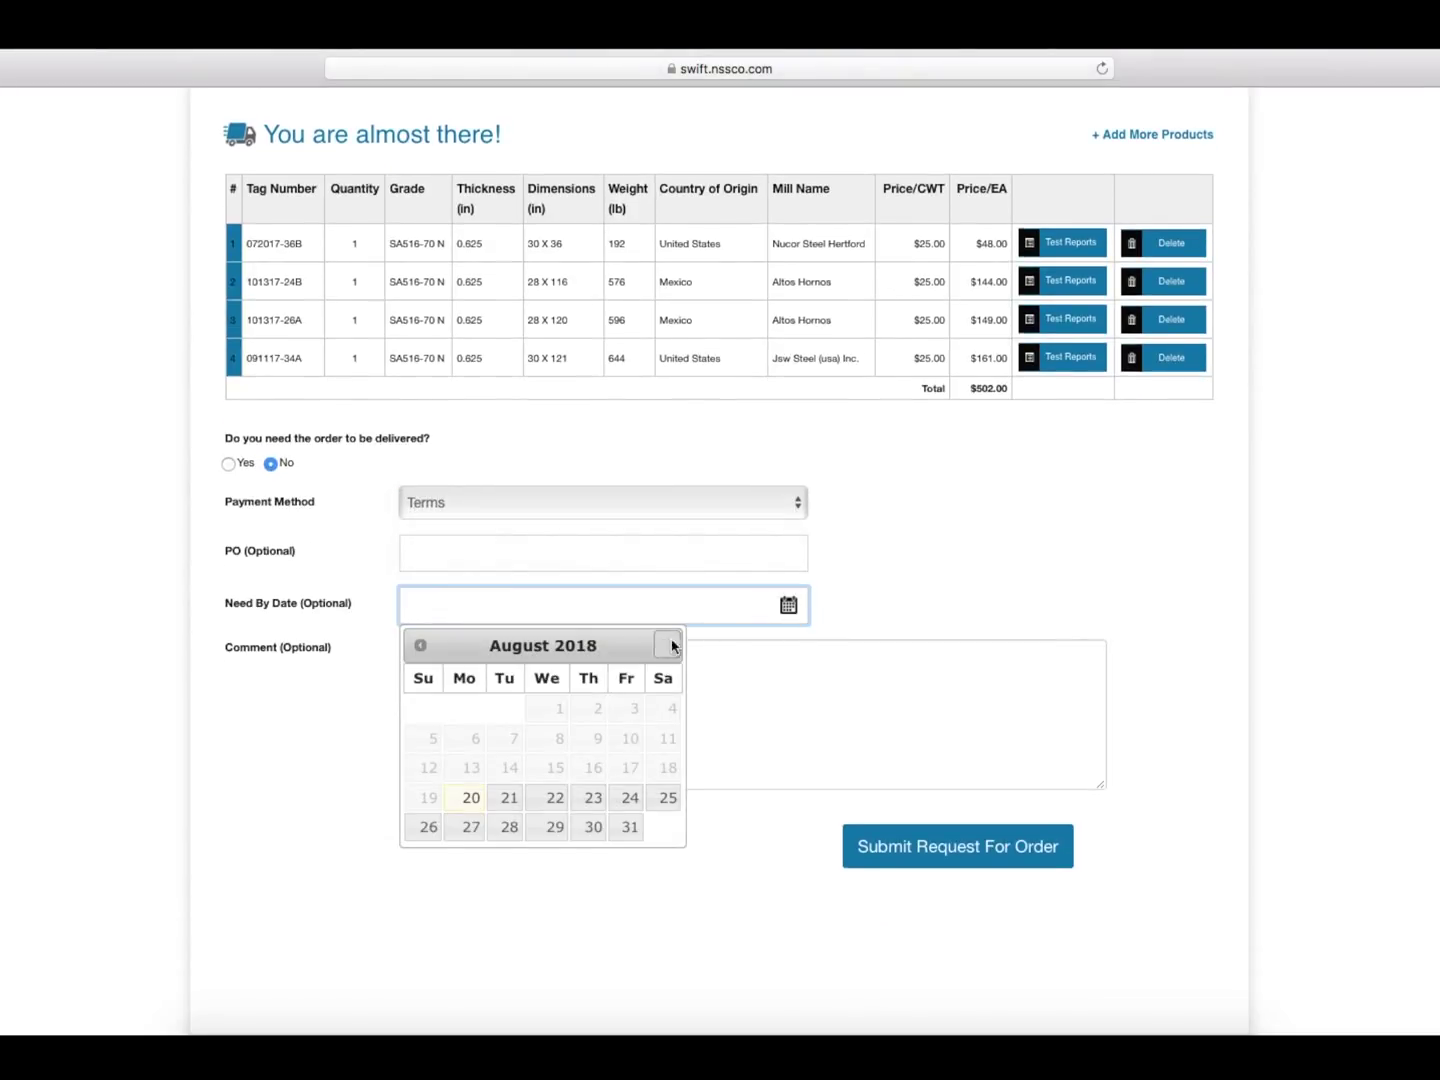
{"action": "left_click", "coordinate": [665, 644]}
{"action": "left_click", "coordinate": [864, 608]}
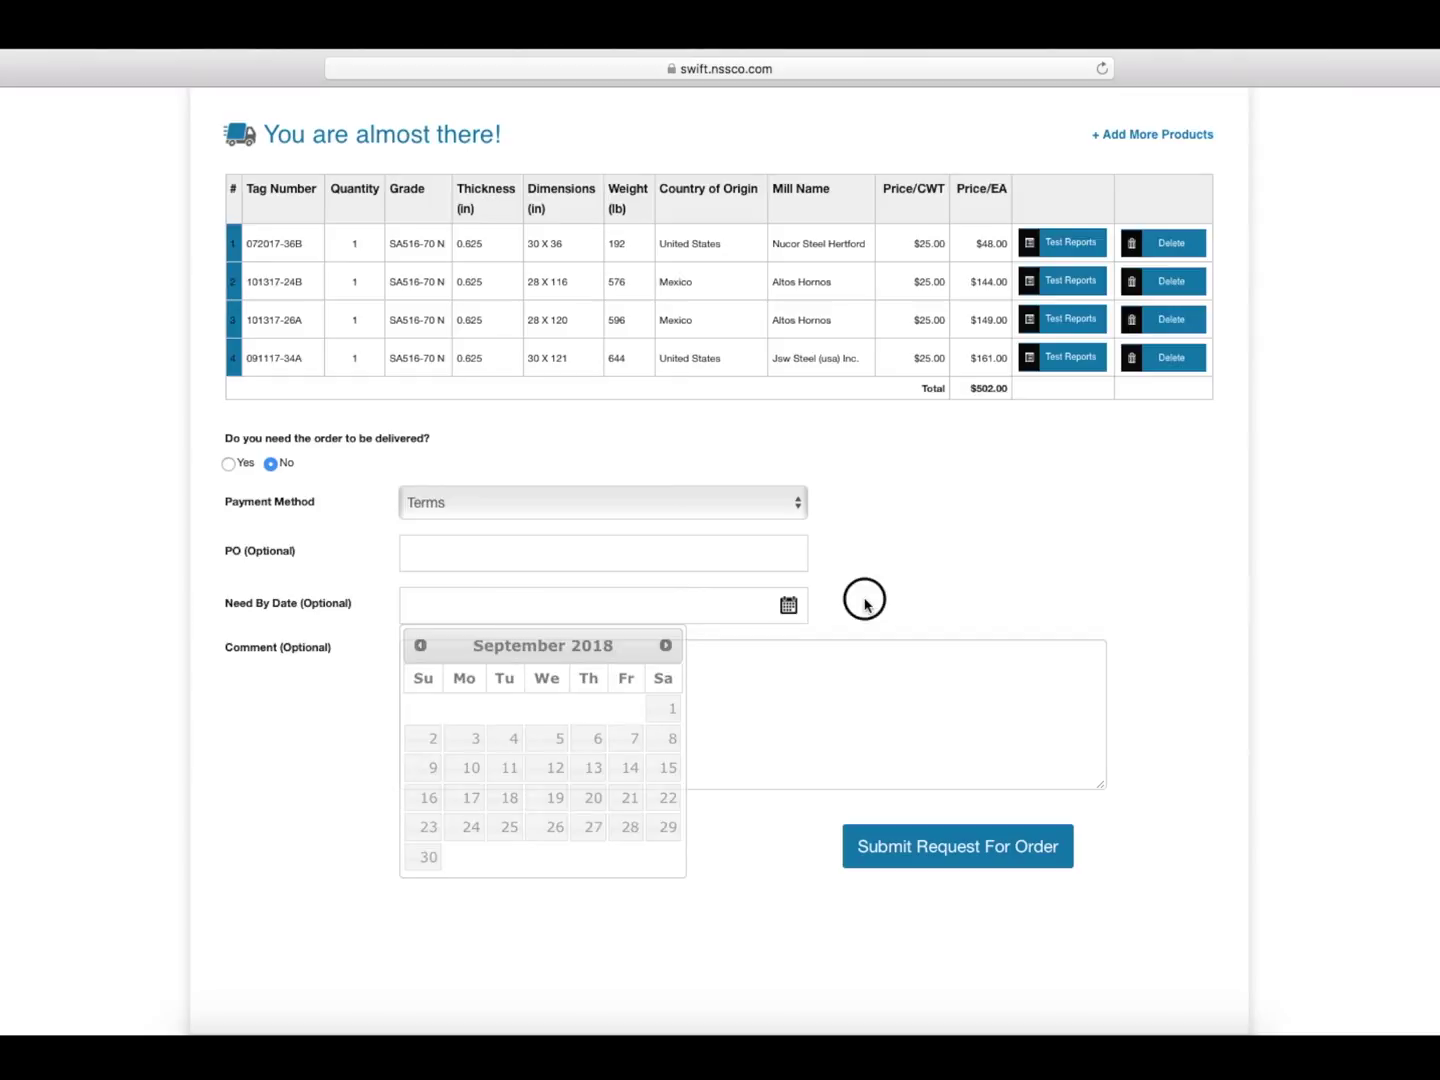
{"action": "left_click", "coordinate": [974, 853]}
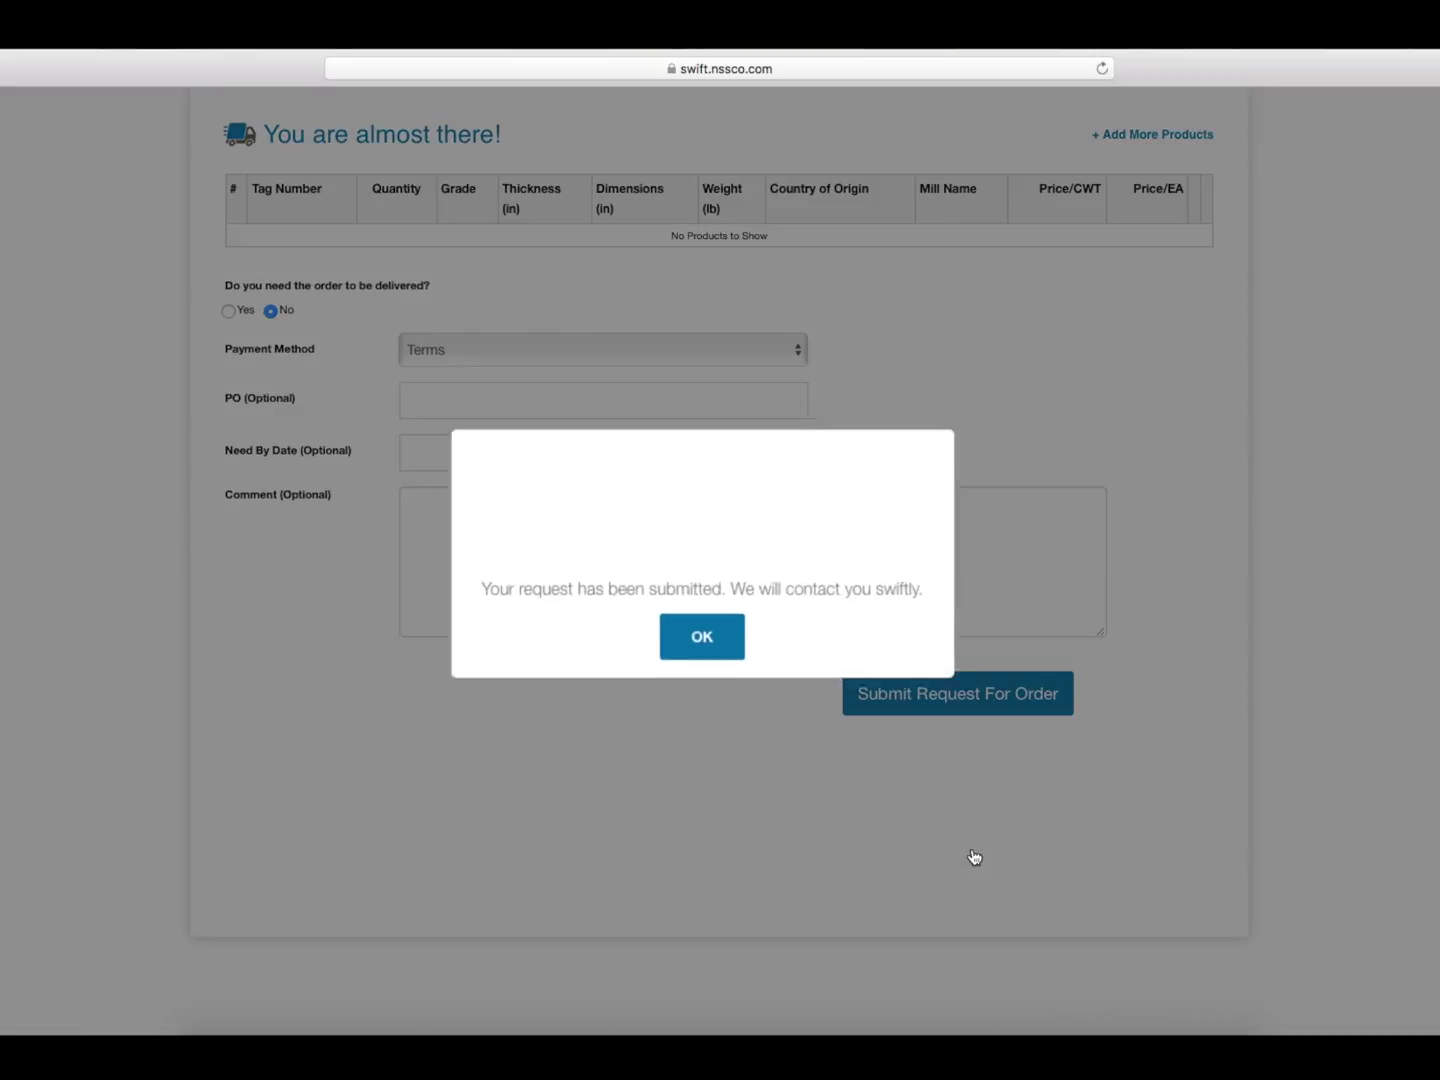